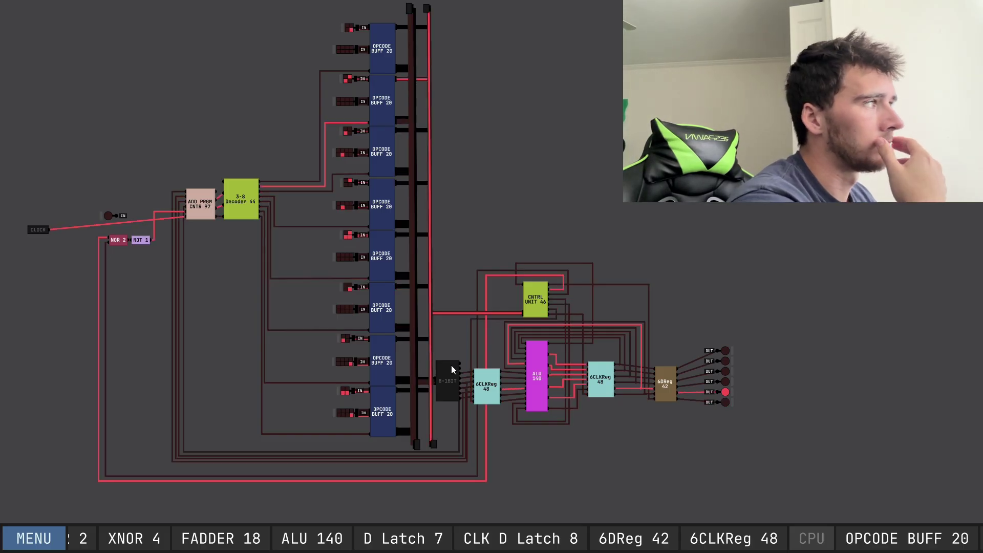
Zoom in and pan across the 8-1BIT, OPCODE BUFF switches, ALU 140 and output register.
{"action": "scroll", "coordinate": [511, 387], "scroll_direction": "up", "scroll_amount": 5}
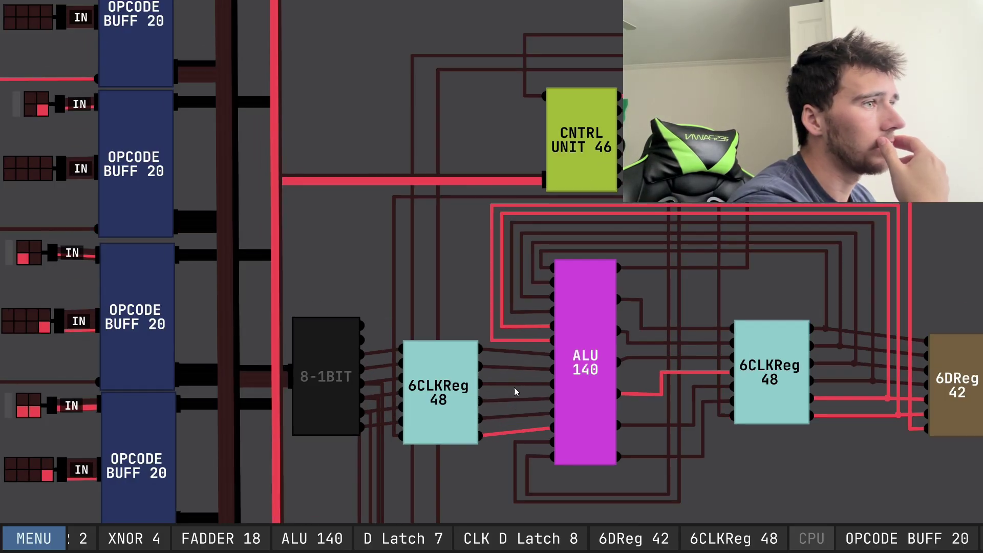
{"action": "left_click_drag", "start_coordinate": [511, 384], "coordinate": [512, 202]}
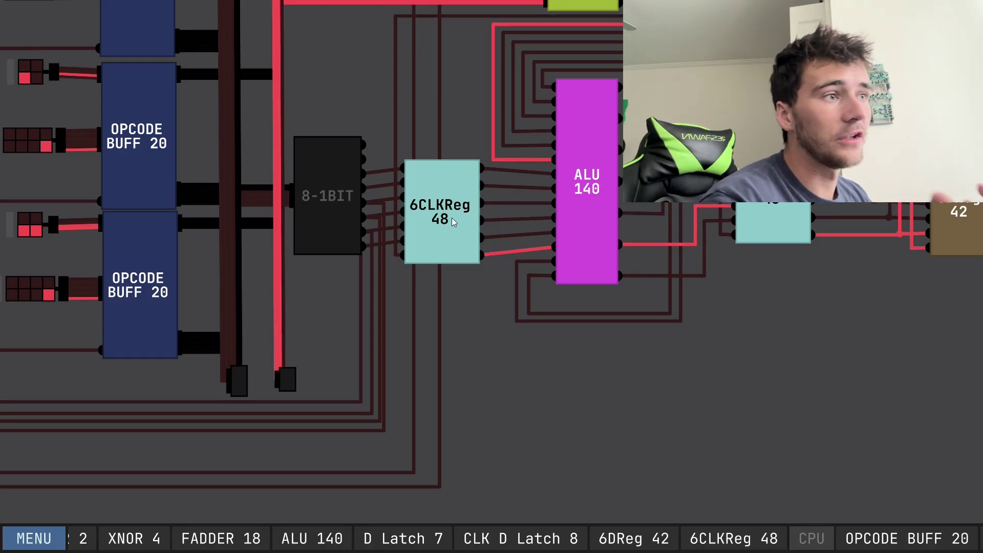
{"action": "left_click_drag", "start_coordinate": [455, 229], "coordinate": [570, 282]}
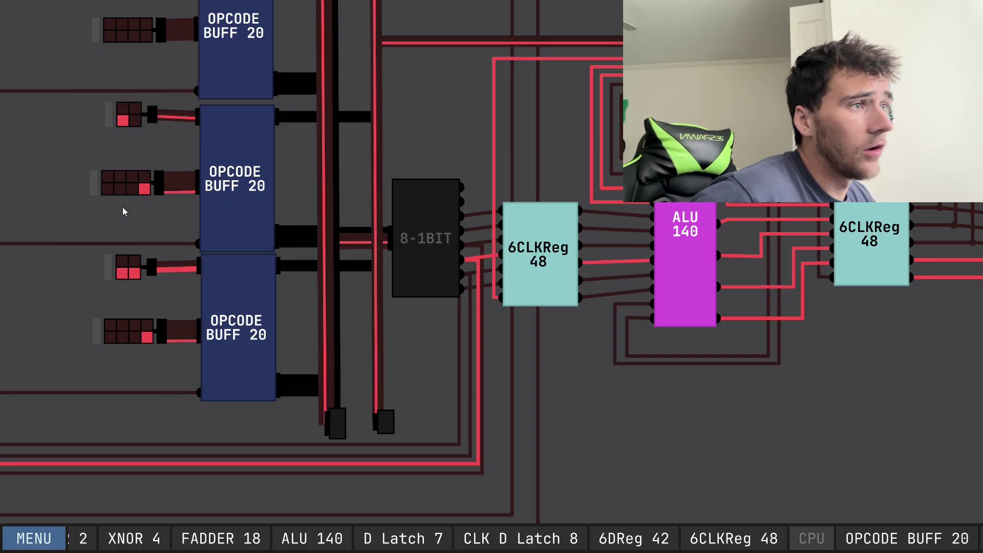
{"action": "scroll", "coordinate": [122, 207], "scroll_direction": "down", "scroll_amount": 5}
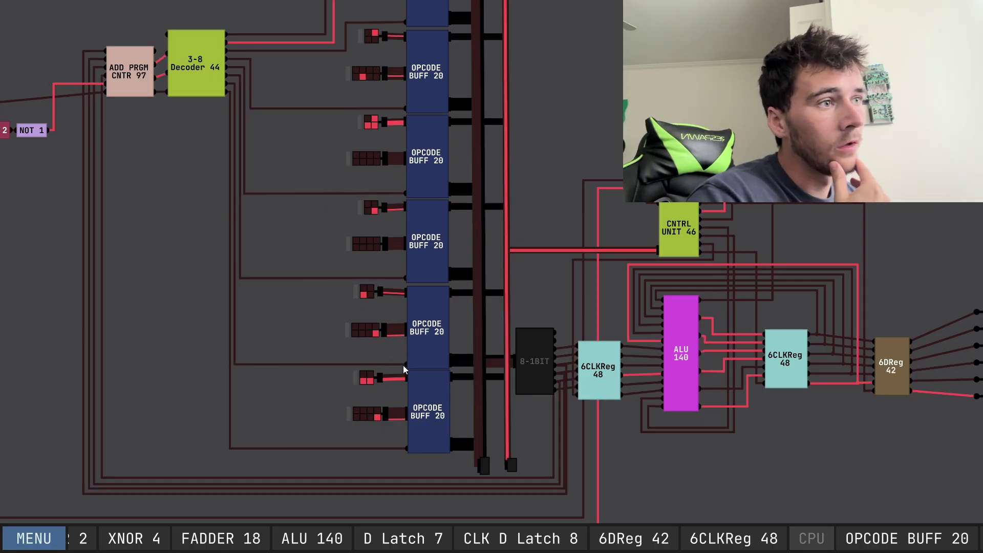
{"action": "left_click_drag", "start_coordinate": [428, 300], "coordinate": [297, 208]}
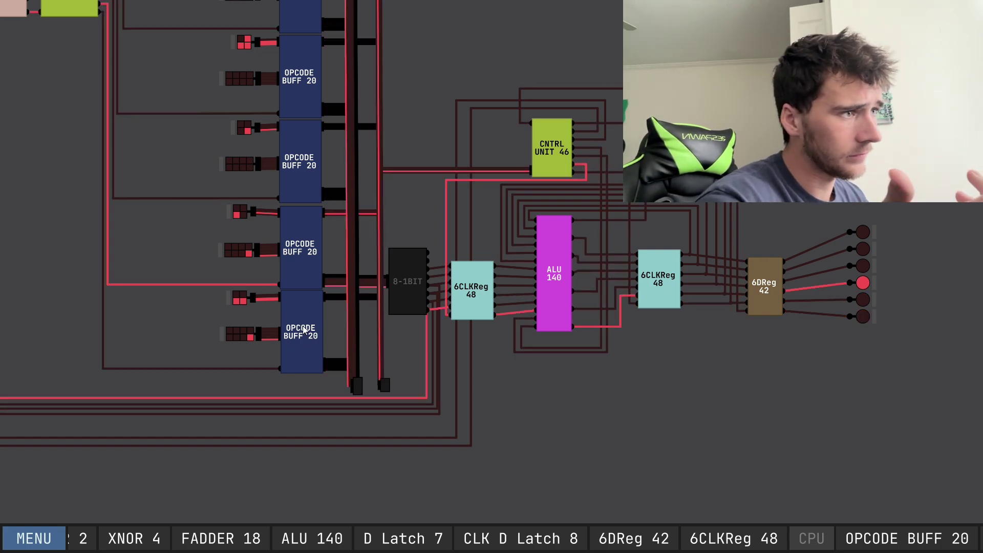
Zoom in and pan from ALU 140 and the second 6CLKReg to 6DReg 42's output lights.
{"action": "scroll", "coordinate": [500, 341], "scroll_direction": "up", "scroll_amount": 2}
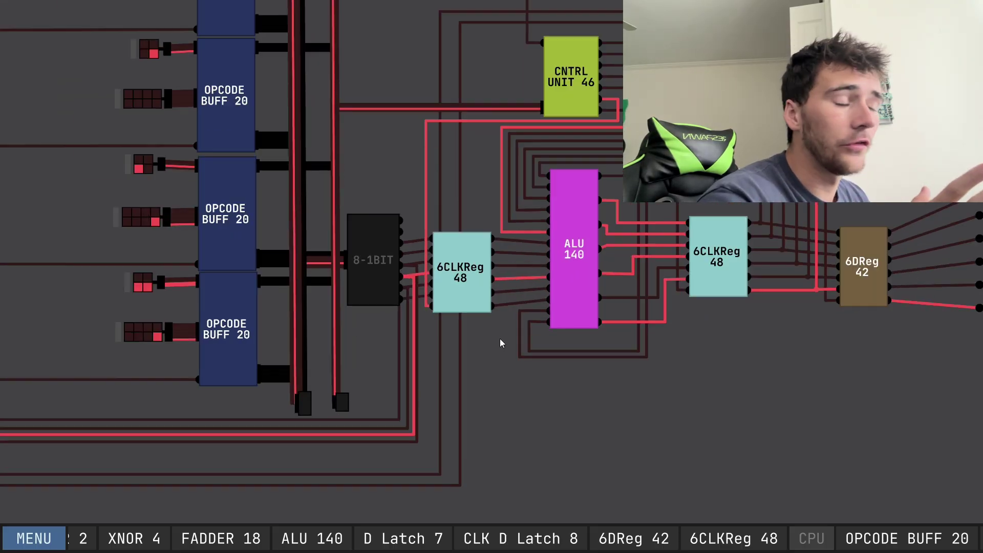
{"action": "scroll", "coordinate": [500, 340], "scroll_direction": "up", "scroll_amount": 2}
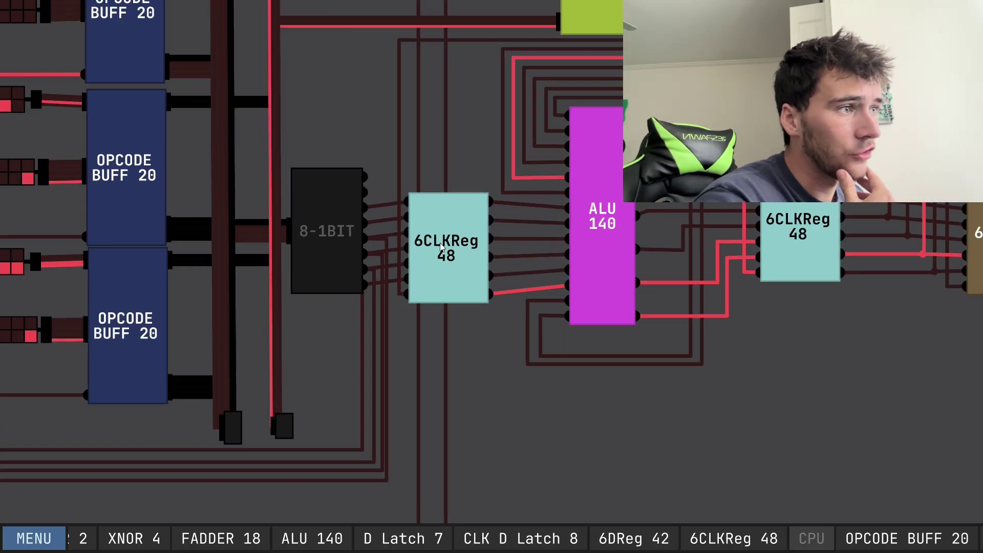
{"action": "left_click_drag", "start_coordinate": [468, 253], "coordinate": [356, 294]}
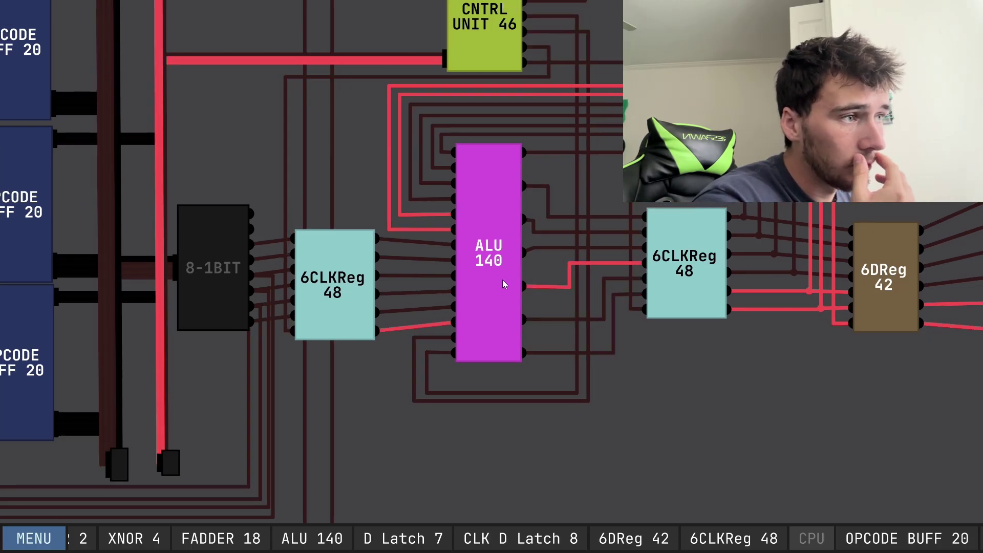
{"action": "left_click_drag", "start_coordinate": [503, 280], "coordinate": [472, 293]}
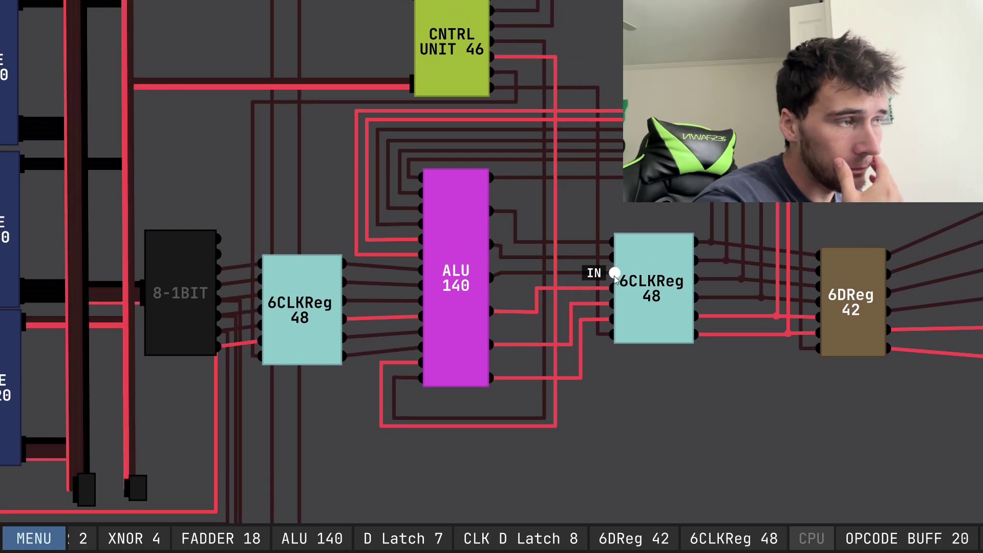
{"action": "left_click_drag", "start_coordinate": [615, 276], "coordinate": [433, 227]}
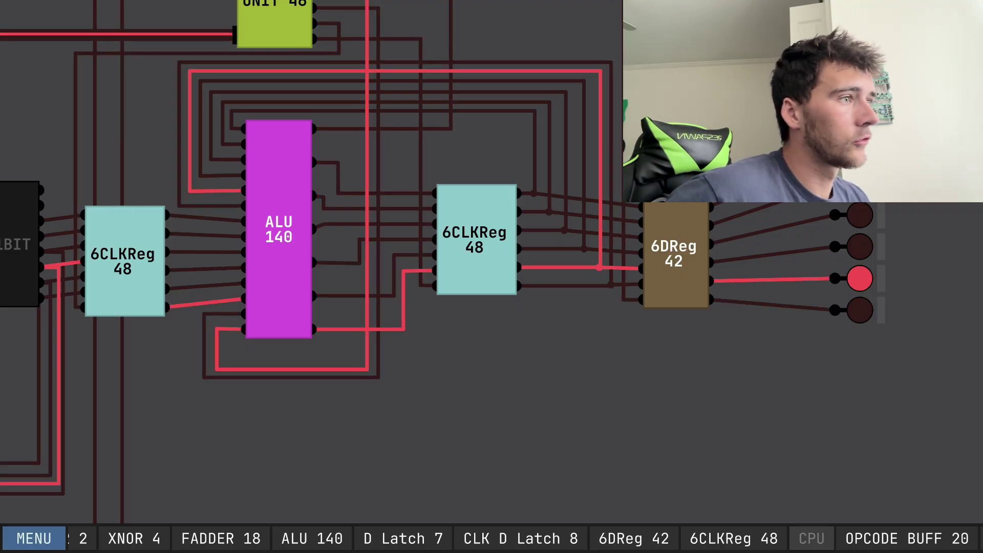
Pan over the control unit and OPCODE buffers, then back to 6DReg 42's output lights.
{"action": "scroll", "coordinate": [394, 230], "scroll_direction": "down", "scroll_amount": 3}
{"action": "left_click_drag", "start_coordinate": [395, 230], "coordinate": [534, 377]}
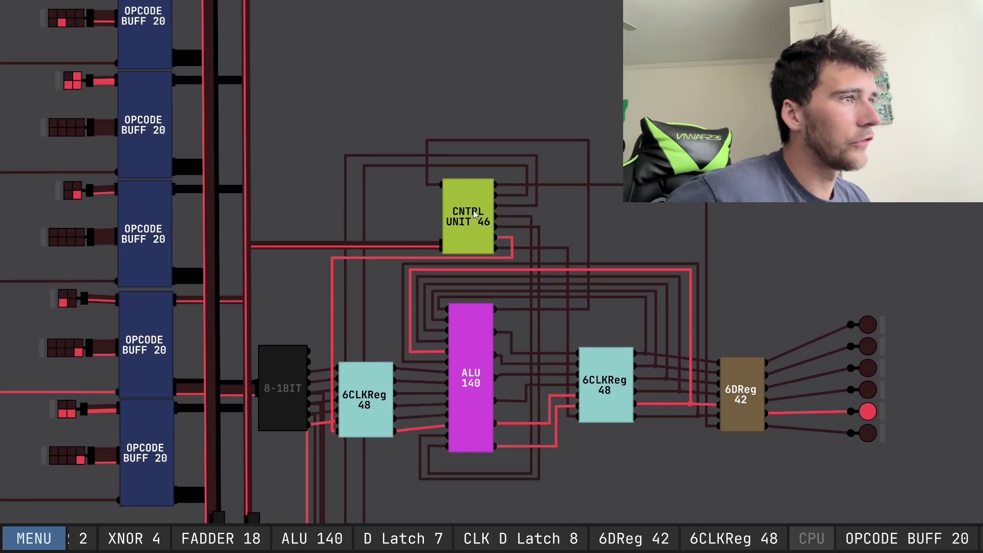
{"action": "left_click_drag", "start_coordinate": [540, 281], "coordinate": [515, 288]}
{"action": "scroll", "coordinate": [515, 288], "scroll_direction": "down", "scroll_amount": 1}
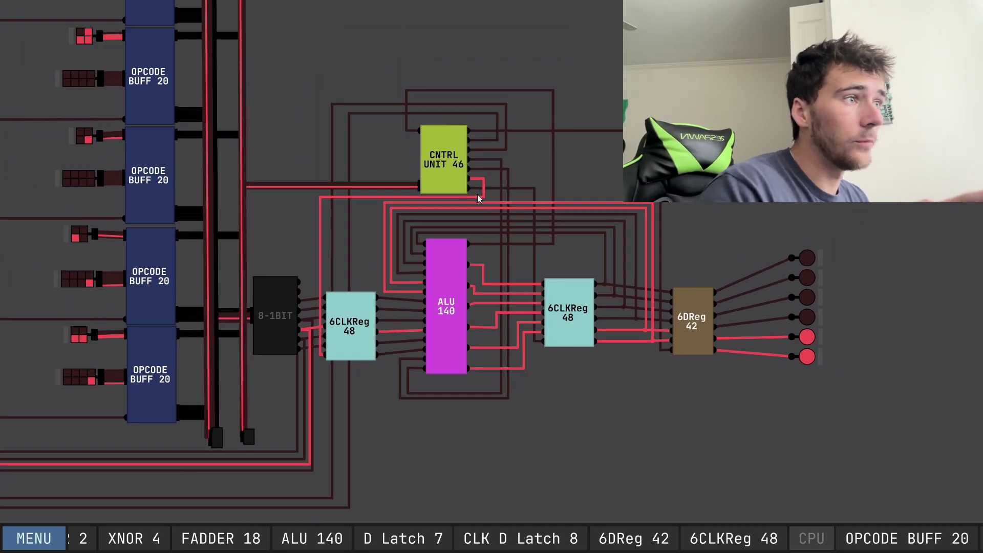
{"action": "scroll", "coordinate": [469, 189], "scroll_direction": "up", "scroll_amount": 3}
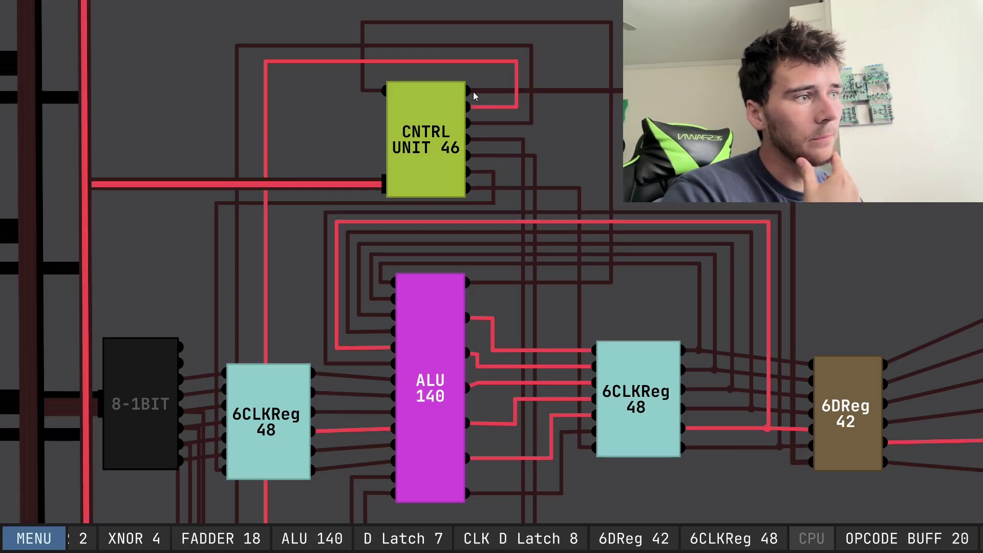
{"action": "left_click_drag", "start_coordinate": [820, 396], "coordinate": [448, 320]}
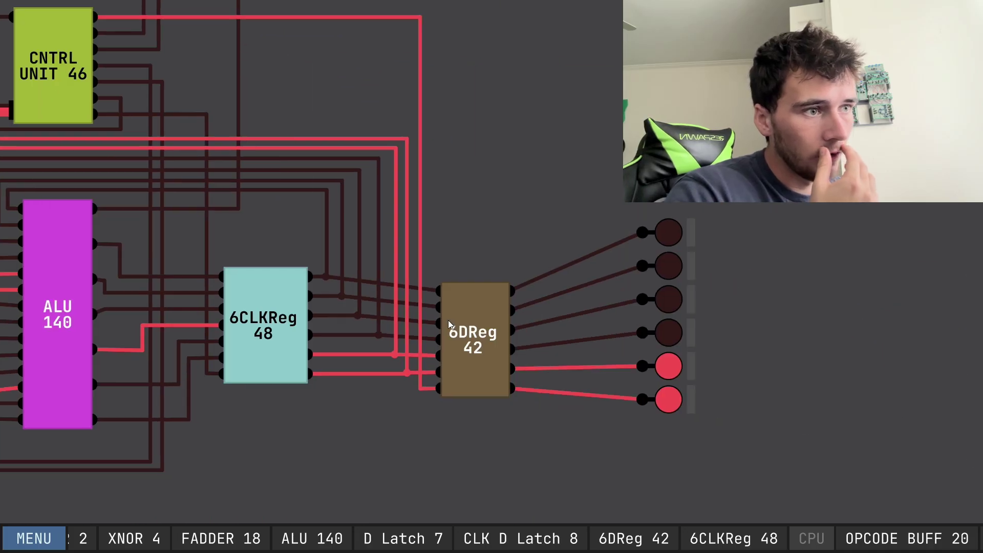
Zoom out and pan across the program counter, decoder, CLOCK, ALU and 6DReg output lights.
{"action": "scroll", "coordinate": [448, 321], "scroll_direction": "down", "scroll_amount": 5}
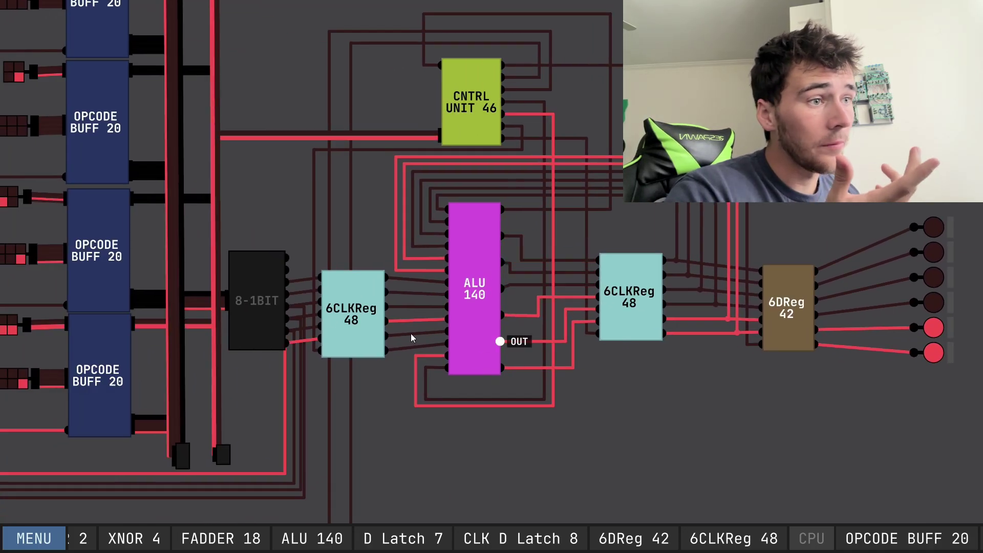
{"action": "scroll", "coordinate": [411, 334], "scroll_direction": "down", "scroll_amount": 3}
{"action": "left_click_drag", "start_coordinate": [616, 441], "coordinate": [471, 354]}
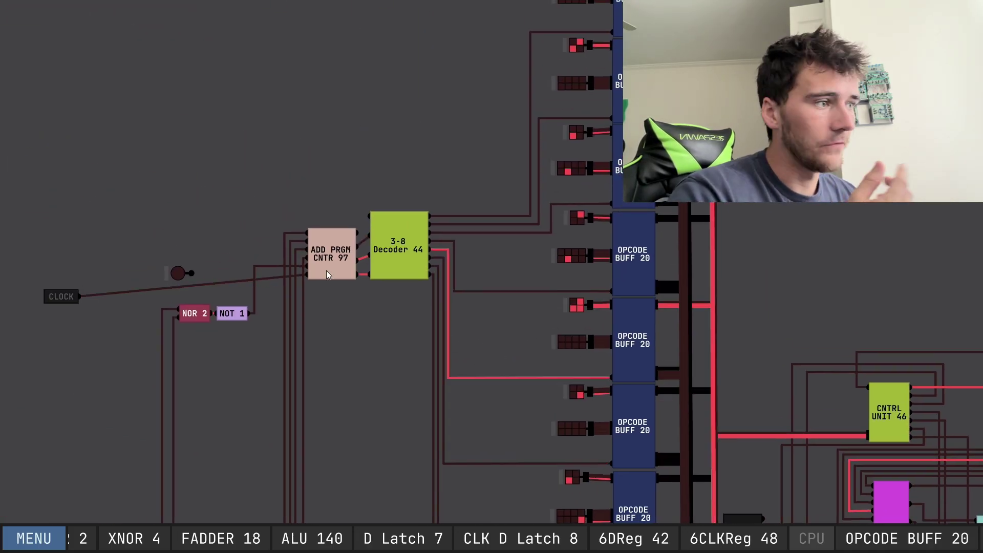
{"action": "scroll", "coordinate": [368, 284], "scroll_direction": "down", "scroll_amount": 2}
{"action": "left_click_drag", "start_coordinate": [379, 362], "coordinate": [320, 306]}
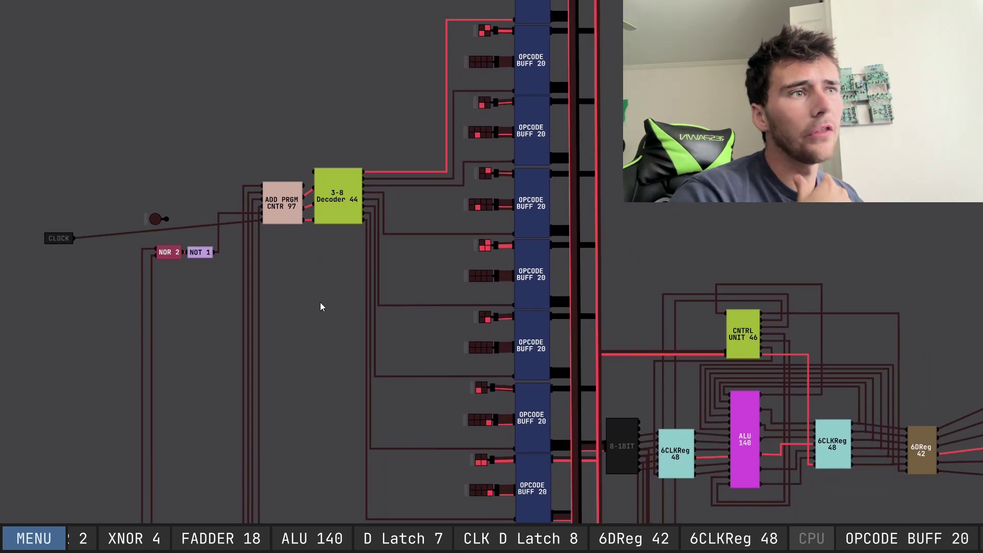
{"action": "scroll", "coordinate": [320, 306], "scroll_direction": "down", "scroll_amount": 2}
{"action": "left_click_drag", "start_coordinate": [717, 419], "coordinate": [593, 365]}
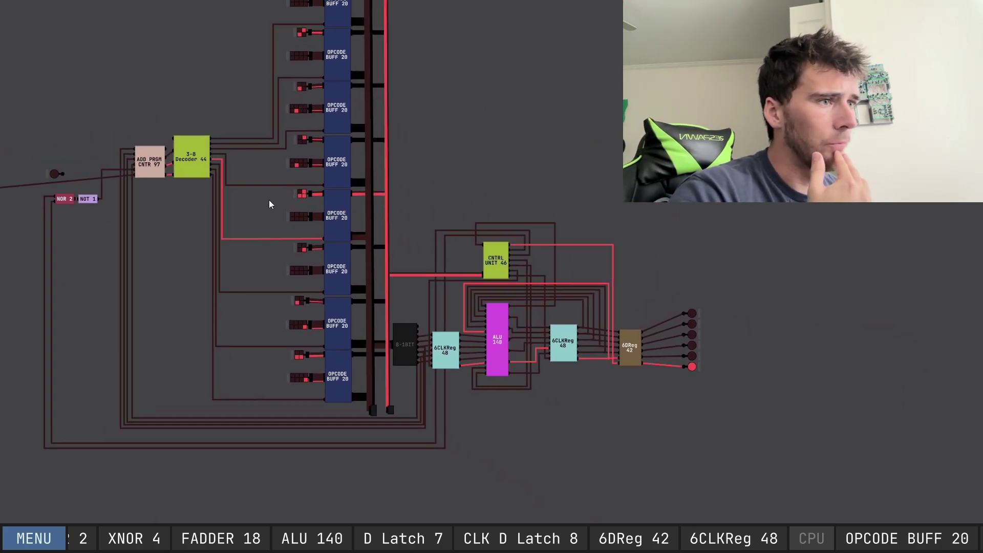
Pan onto the OPCODE BUFF column, then zoom out to show more of the circuit.
{"action": "scroll", "coordinate": [542, 323], "scroll_direction": "up", "scroll_amount": 4}
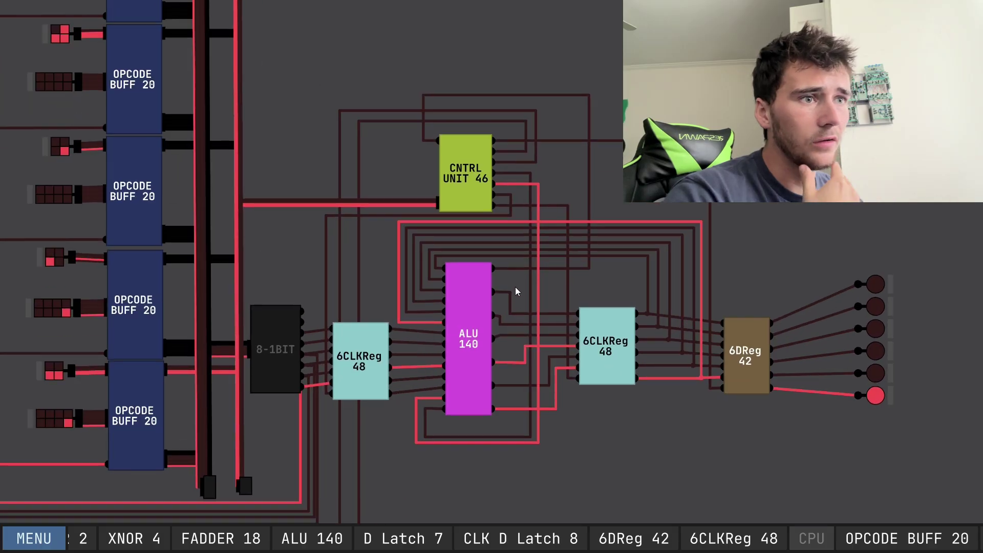
{"action": "left_click_drag", "start_coordinate": [516, 291], "coordinate": [465, 263]}
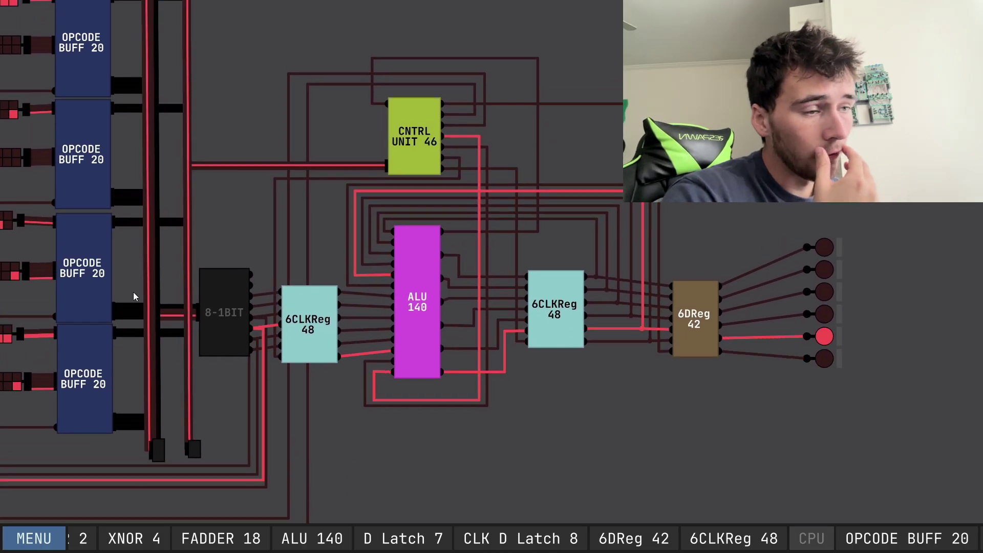
{"action": "left_click_drag", "start_coordinate": [133, 292], "coordinate": [319, 356]}
{"action": "left_click_drag", "start_coordinate": [233, 365], "coordinate": [318, 229]}
{"action": "scroll", "coordinate": [318, 230], "scroll_direction": "up", "scroll_amount": 1}
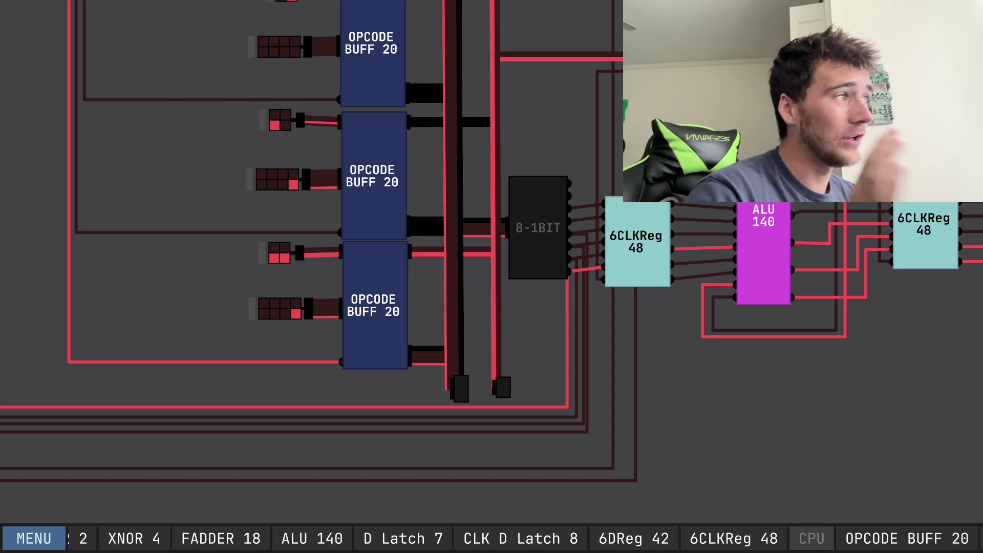
{"action": "key", "text": "Up"}
{"action": "key", "text": "Right"}
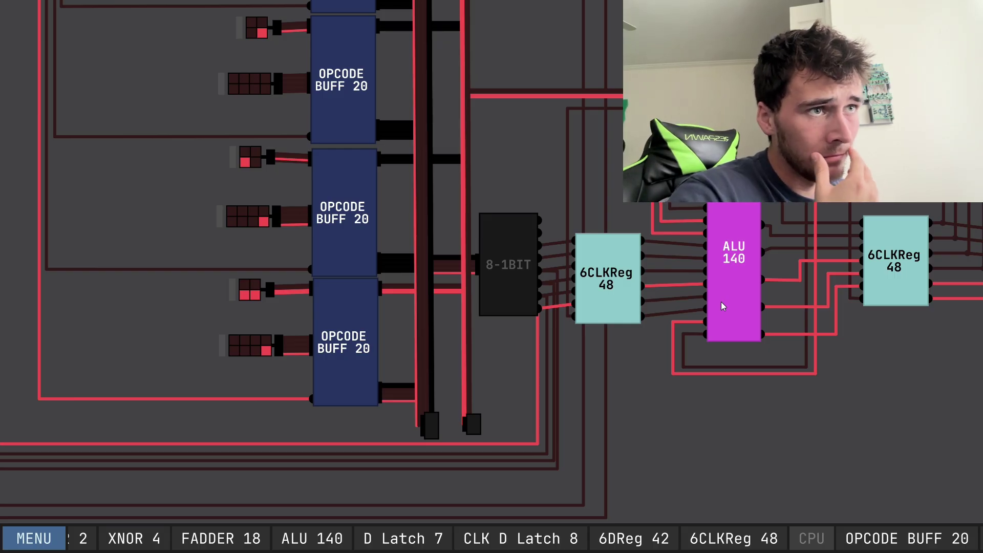
{"action": "scroll", "coordinate": [172, 269], "scroll_direction": "down", "scroll_amount": 2}
{"action": "key", "text": "Left"}
{"action": "key", "text": "Up"}
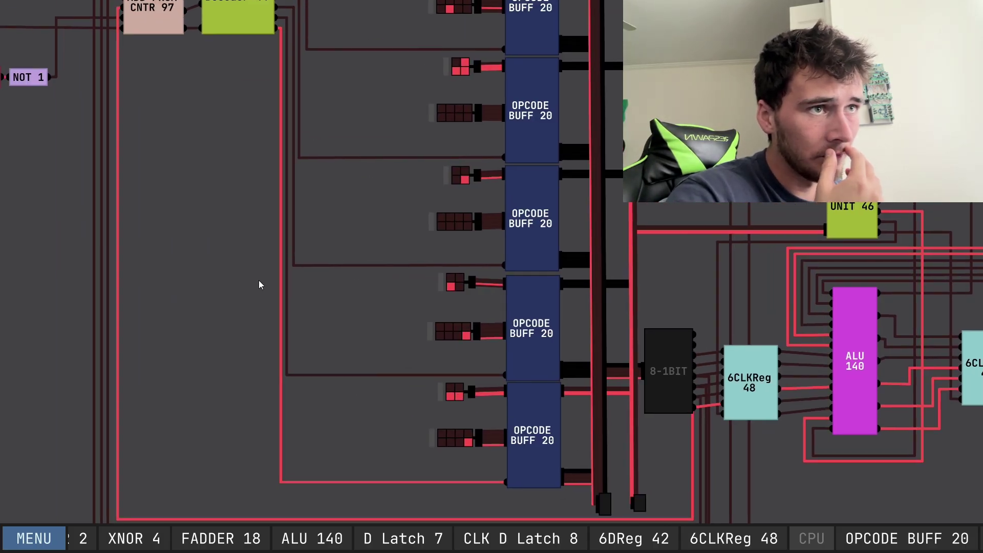
{"action": "scroll", "coordinate": [259, 285], "scroll_direction": "down", "scroll_amount": 1}
Toggle the program counter's input switch on and back off.
{"action": "left_click", "coordinate": [34, 87]}
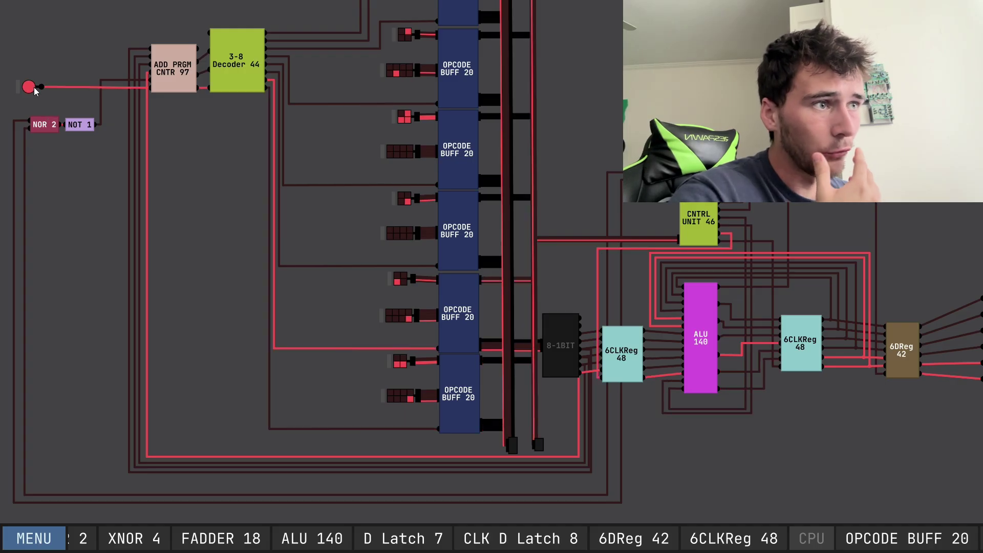
{"action": "left_click", "coordinate": [34, 87]}
{"action": "key", "text": "Right"}
{"action": "key", "text": "Down"}
{"action": "scroll", "coordinate": [318, 196], "scroll_direction": "up", "scroll_amount": 2}
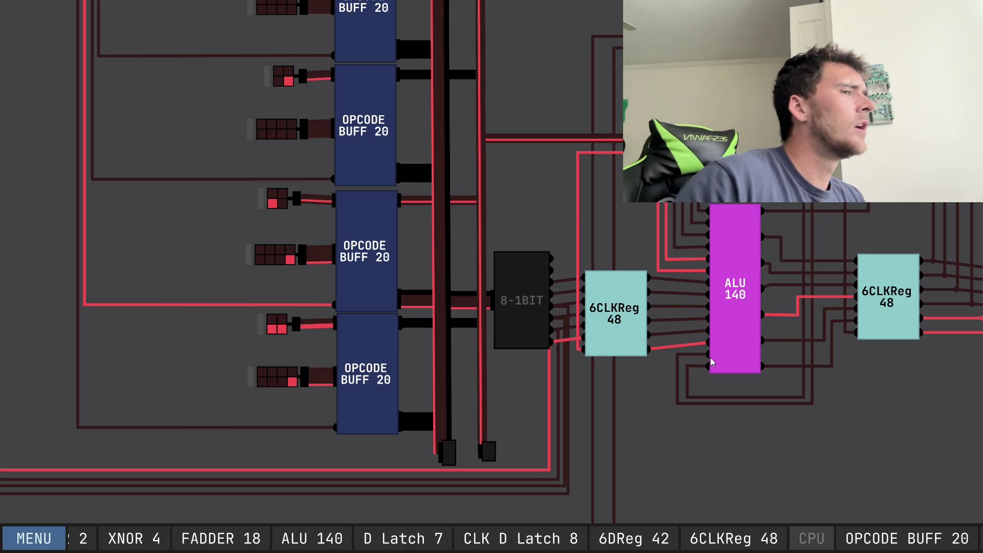
Switch on the clock input to the program counter, advancing the CPU one step.
{"action": "scroll", "coordinate": [663, 355], "scroll_direction": "down", "scroll_amount": 5}
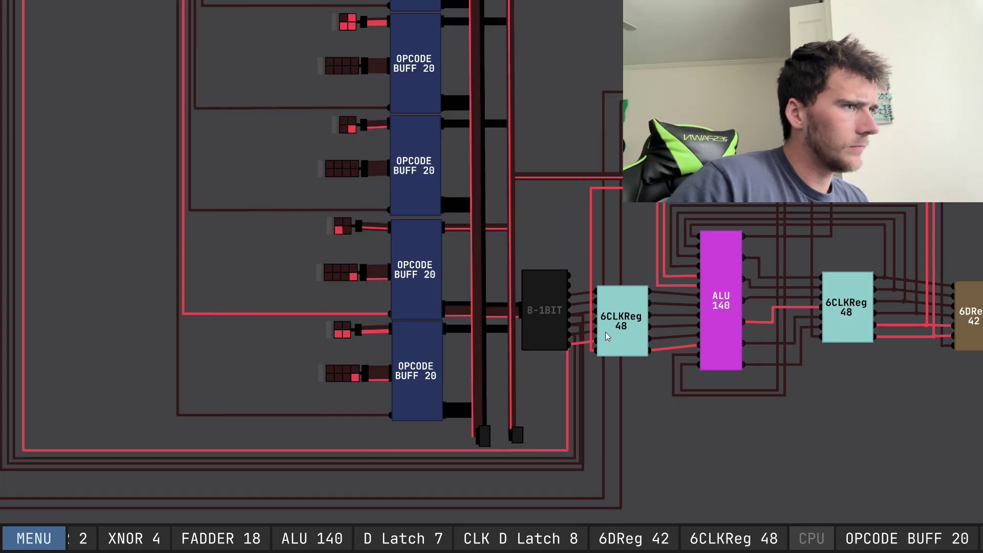
{"action": "left_click_drag", "start_coordinate": [333, 223], "coordinate": [387, 295]}
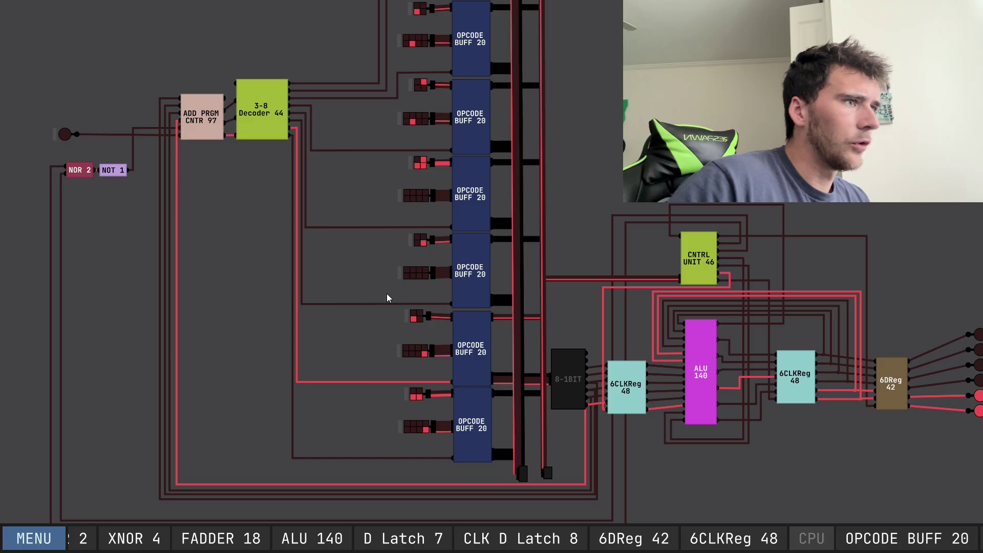
{"action": "left_click", "coordinate": [63, 134]}
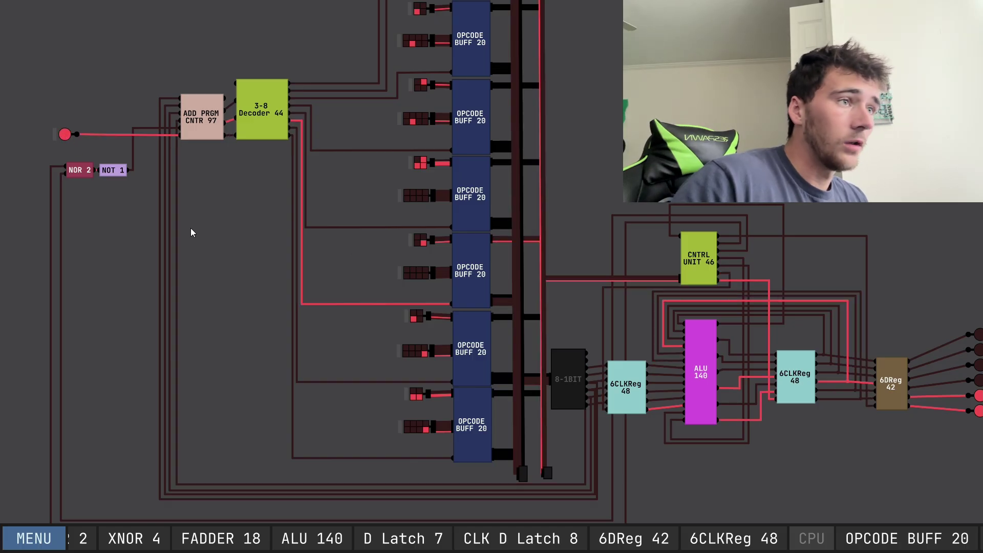
{"action": "scroll", "coordinate": [405, 287], "scroll_direction": "down", "scroll_amount": 1}
{"action": "scroll", "coordinate": [424, 276], "scroll_direction": "up", "scroll_amount": 1}
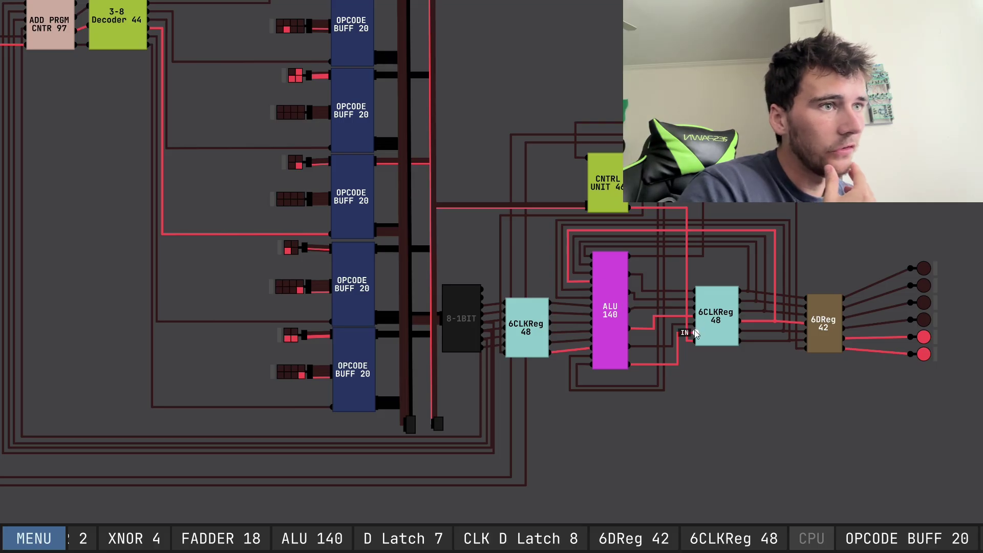
{"action": "scroll", "coordinate": [389, 282], "scroll_direction": "down", "scroll_amount": 2}
{"action": "left_click_drag", "start_coordinate": [331, 291], "coordinate": [434, 371]}
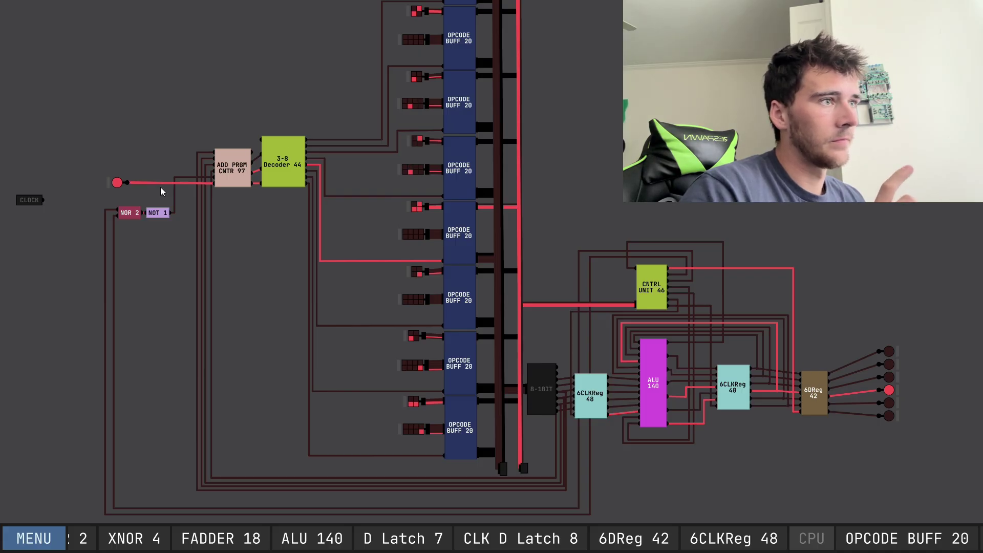
Pulse the clock input off and on to step the program counter forward.
{"action": "left_click", "coordinate": [118, 184]}
{"action": "left_click", "coordinate": [118, 184]}
{"action": "left_click_drag", "start_coordinate": [280, 262], "coordinate": [235, 239]}
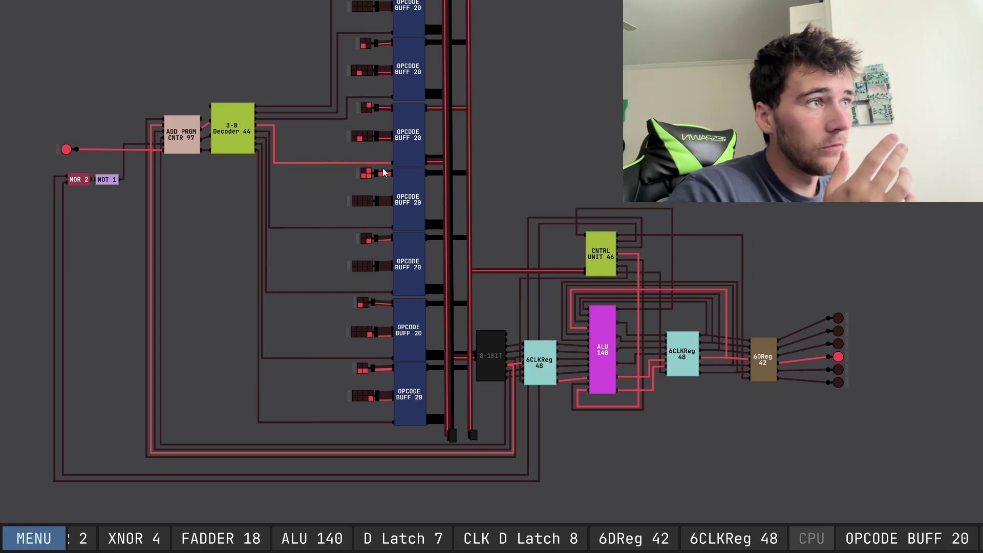
{"action": "left_click", "coordinate": [66, 149]}
{"action": "left_click", "coordinate": [66, 150]}
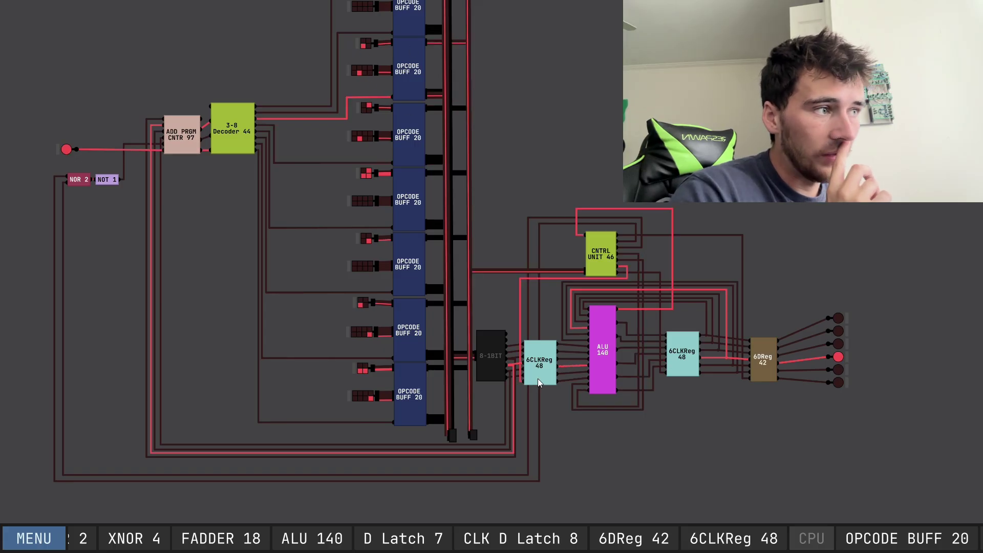
{"action": "scroll", "coordinate": [552, 370], "scroll_direction": "up", "scroll_amount": 3}
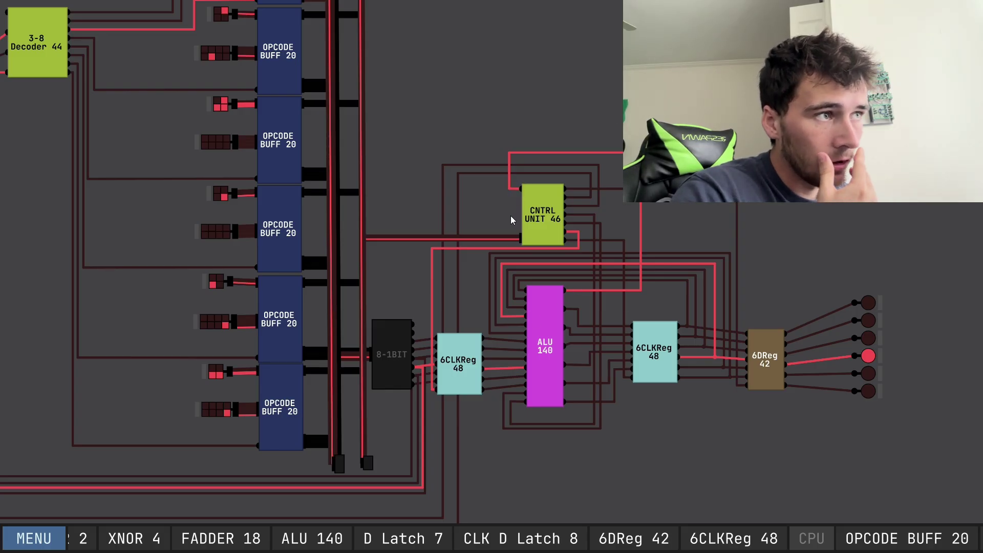
{"action": "scroll", "coordinate": [512, 216], "scroll_direction": "down", "scroll_amount": 3}
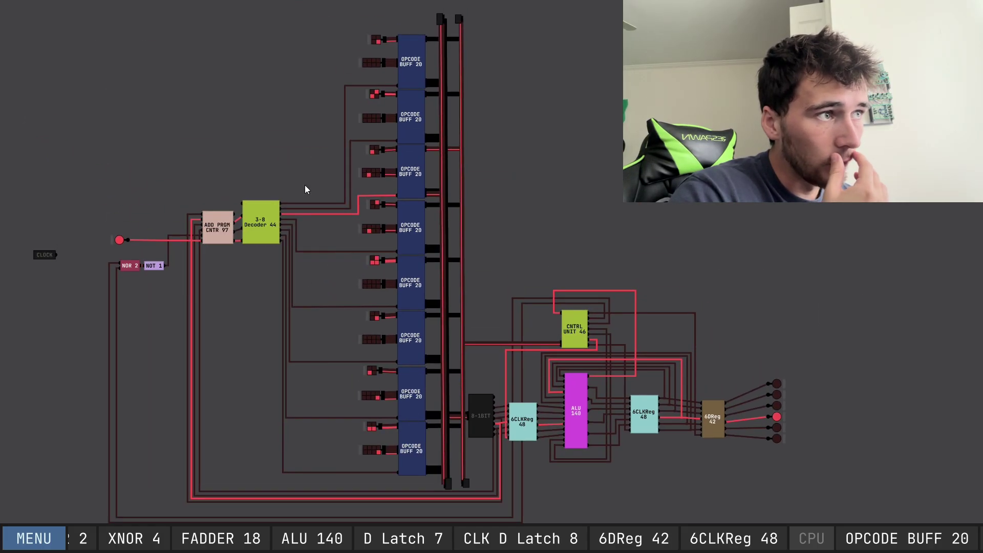
Switch the clock on again to step the CPU, inspecting the program counter and decoder.
{"action": "left_click", "coordinate": [120, 241]}
{"action": "scroll", "coordinate": [561, 271], "scroll_direction": "up", "scroll_amount": 2}
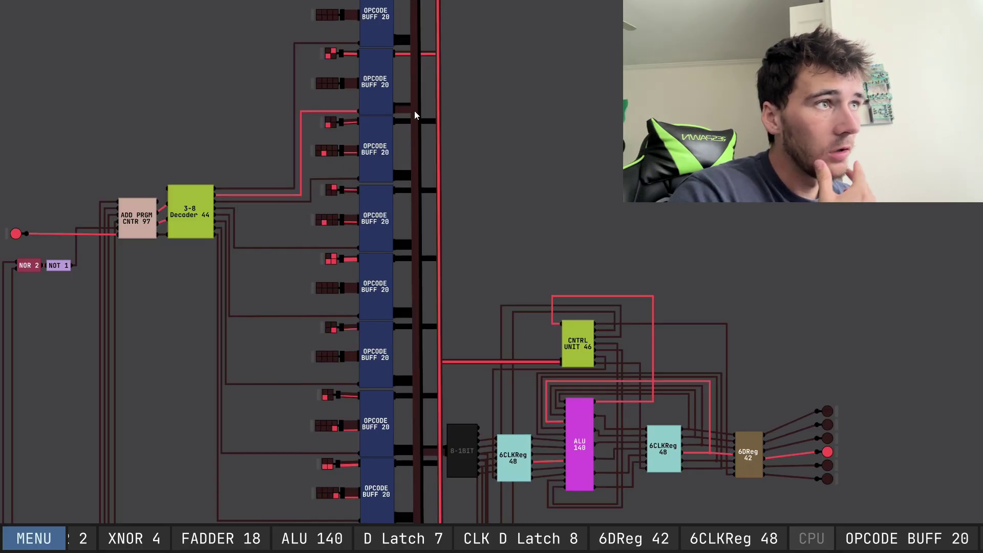
{"action": "scroll", "coordinate": [575, 285], "scroll_direction": "up", "scroll_amount": 1}
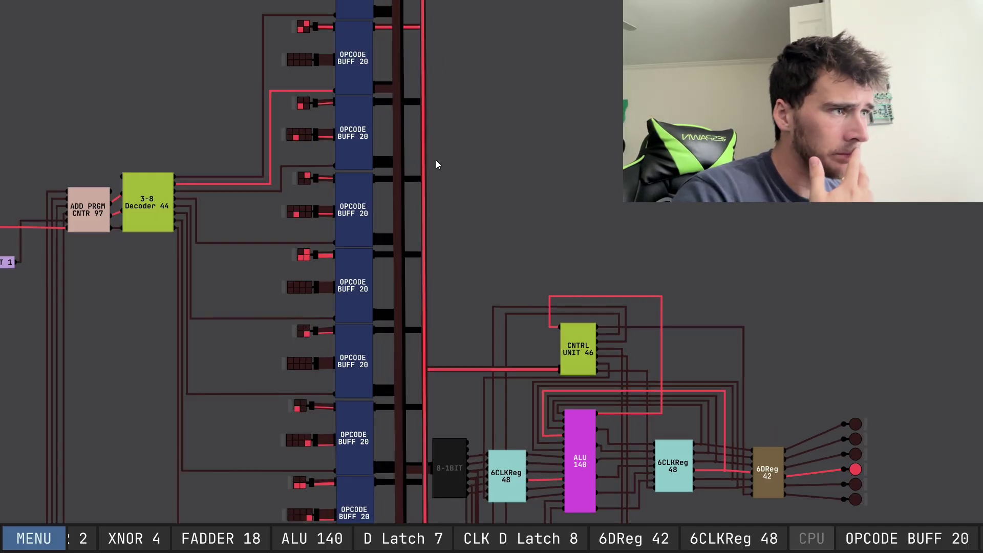
{"action": "scroll", "coordinate": [581, 354], "scroll_direction": "up", "scroll_amount": 3}
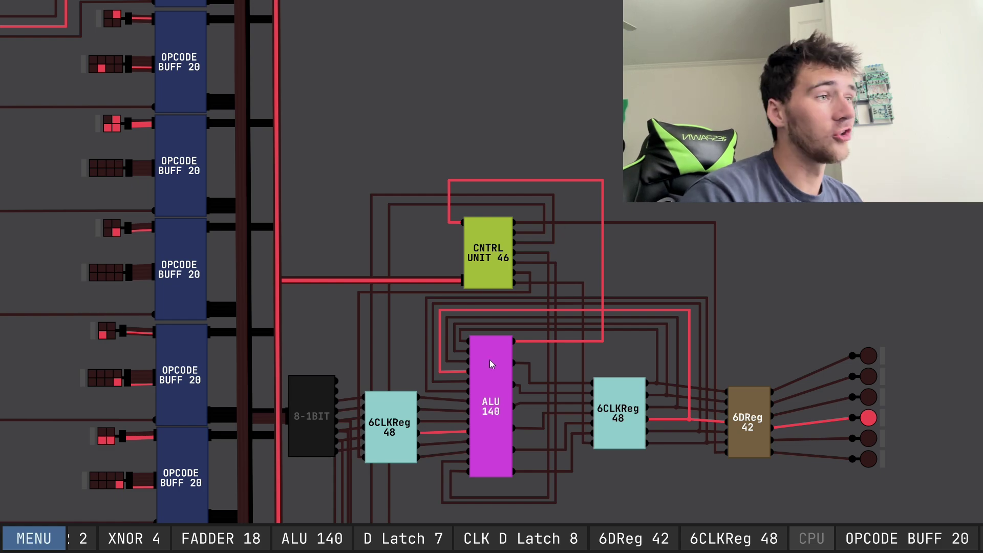
{"action": "key", "text": "Up"}
{"action": "key", "text": "Left"}
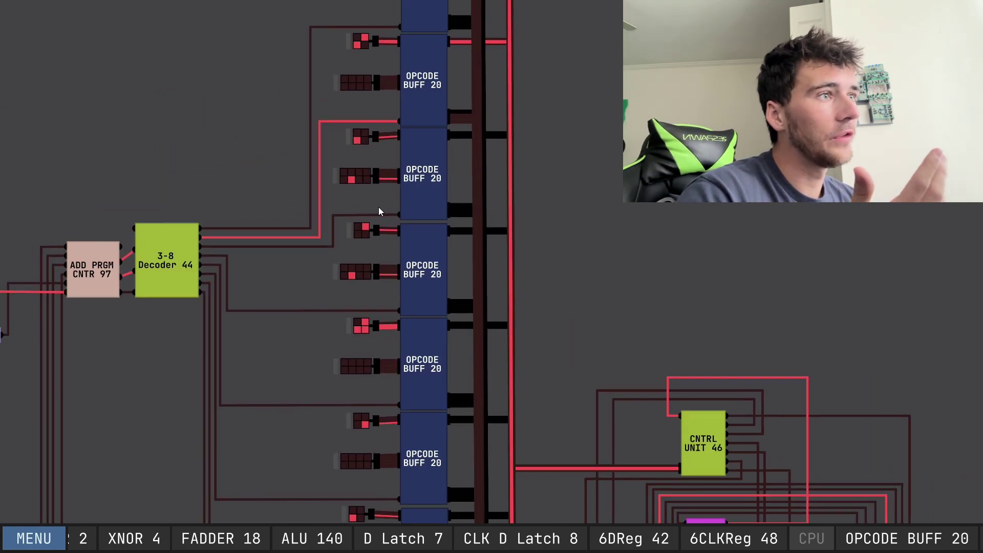
{"action": "scroll", "coordinate": [280, 154], "scroll_direction": "down", "scroll_amount": 2}
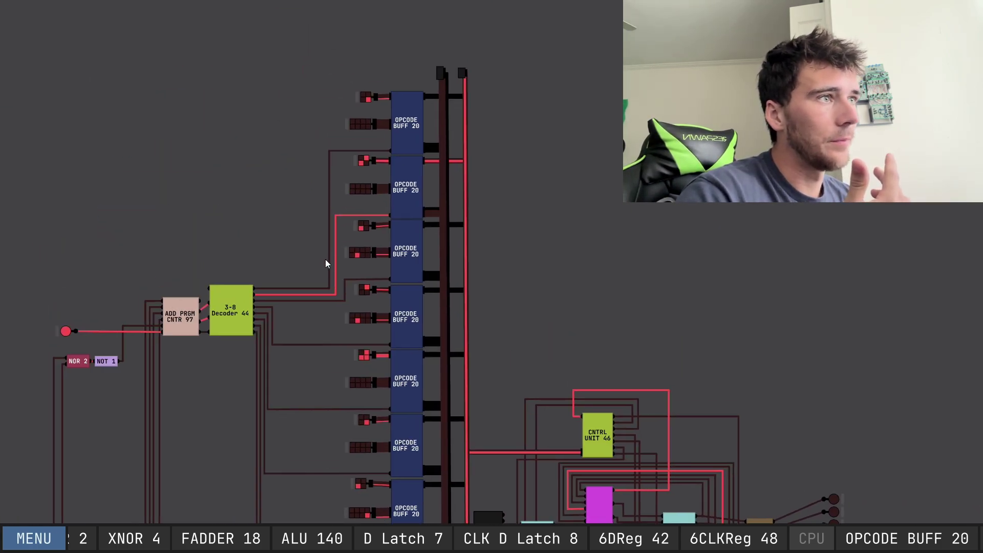
{"action": "scroll", "coordinate": [325, 264], "scroll_direction": "up", "scroll_amount": 1}
Toggle the clock off and on once more to advance the program another instruction.
{"action": "left_click", "coordinate": [37, 338]}
{"action": "left_click", "coordinate": [37, 338]}
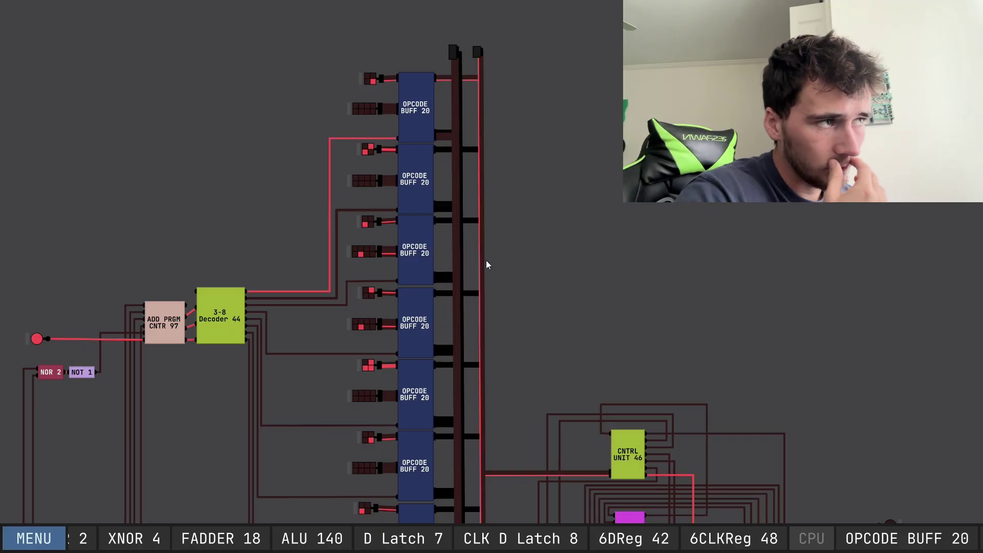
{"action": "scroll", "coordinate": [487, 260], "scroll_direction": "down", "scroll_amount": 5}
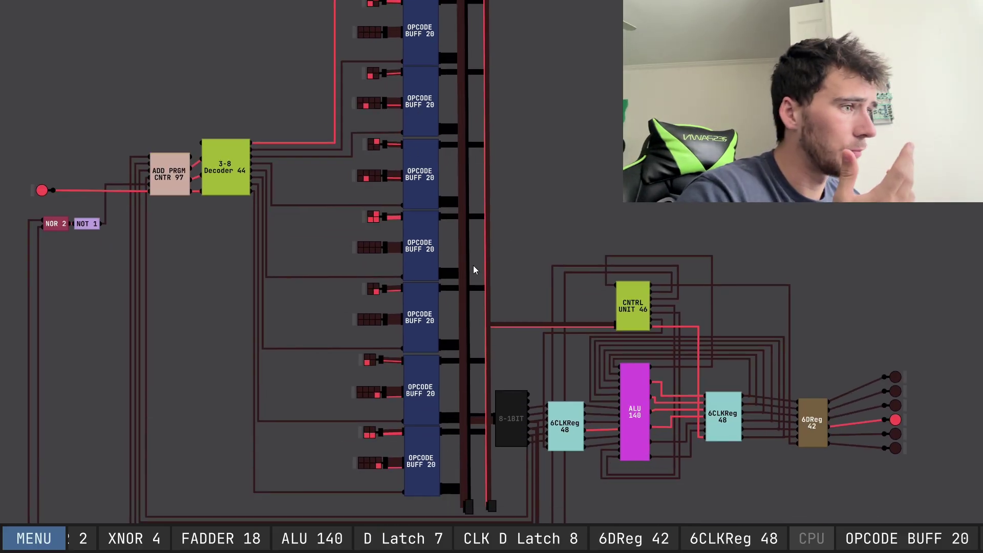
{"action": "scroll", "coordinate": [474, 272], "scroll_direction": "down", "scroll_amount": 1}
{"action": "scroll", "coordinate": [495, 210], "scroll_direction": "down", "scroll_amount": 6}
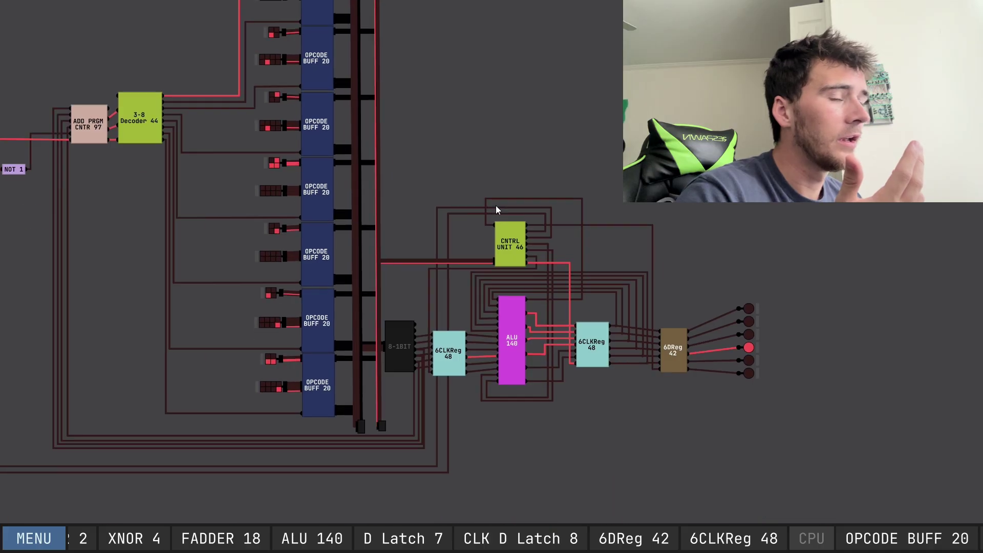
{"action": "scroll", "coordinate": [573, 317], "scroll_direction": "up", "scroll_amount": 3}
{"action": "scroll", "coordinate": [587, 336], "scroll_direction": "up", "scroll_amount": 1}
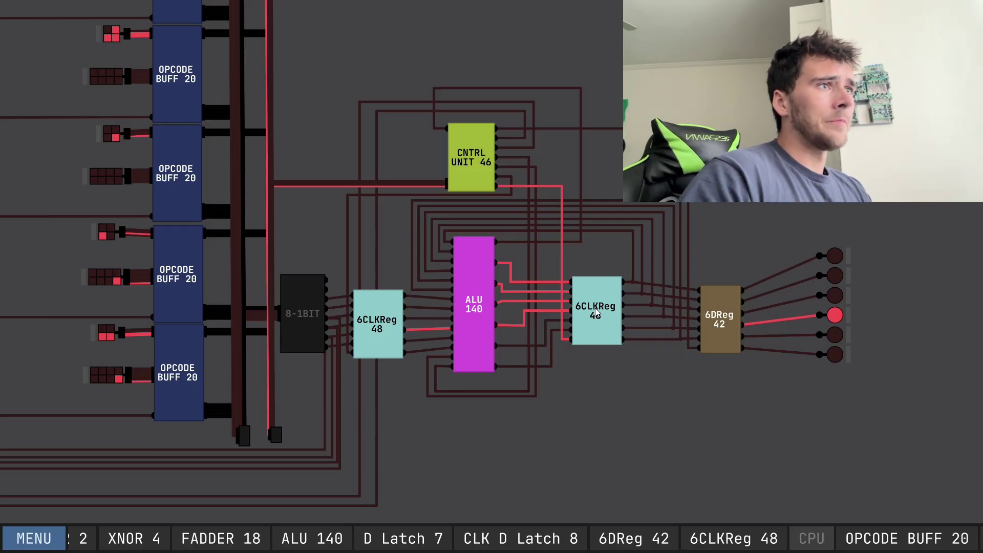
{"action": "scroll", "coordinate": [561, 266], "scroll_direction": "down", "scroll_amount": 4}
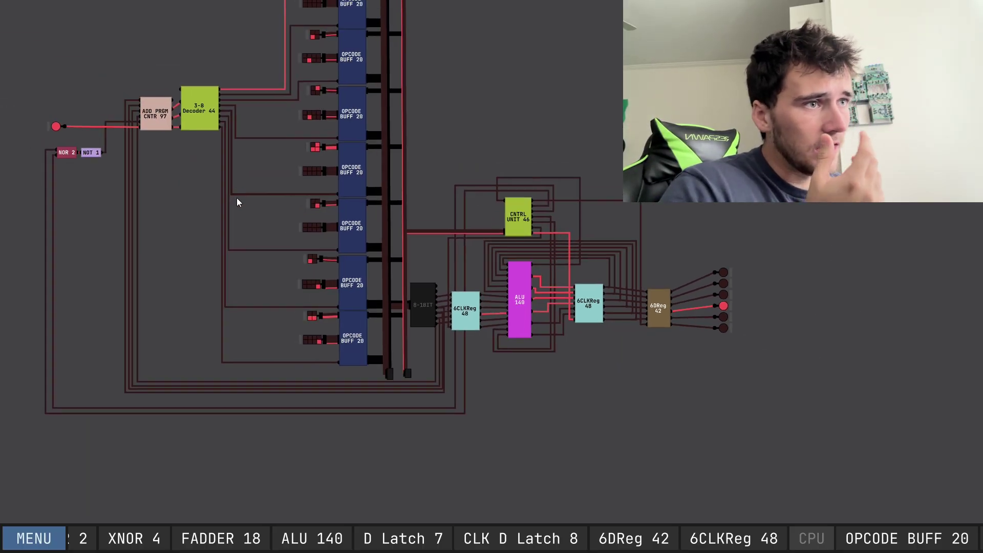
{"action": "left_click_drag", "start_coordinate": [237, 200], "coordinate": [256, 290]}
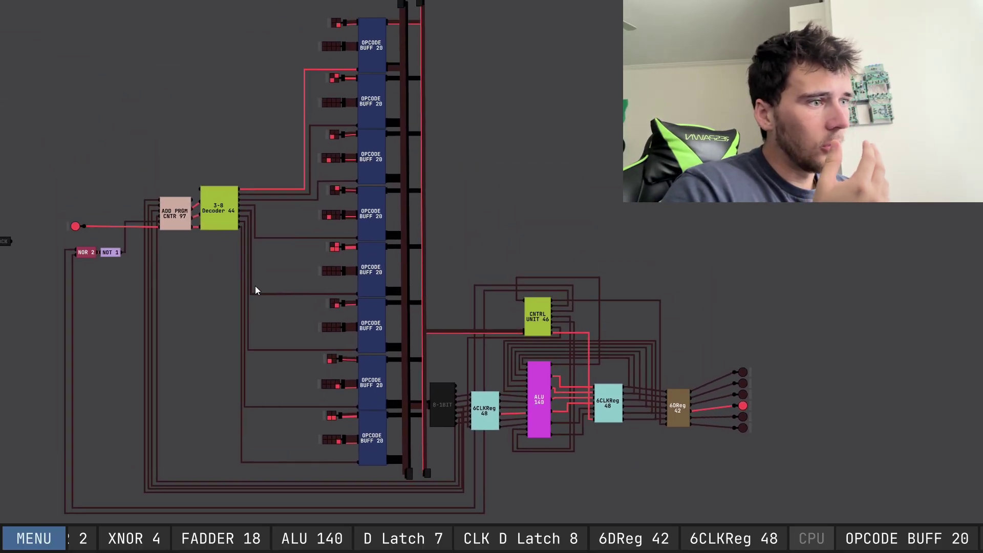
Pulse the clock input repeatedly to step the program down to the bottom opcode buffer.
{"action": "left_click", "coordinate": [76, 229]}
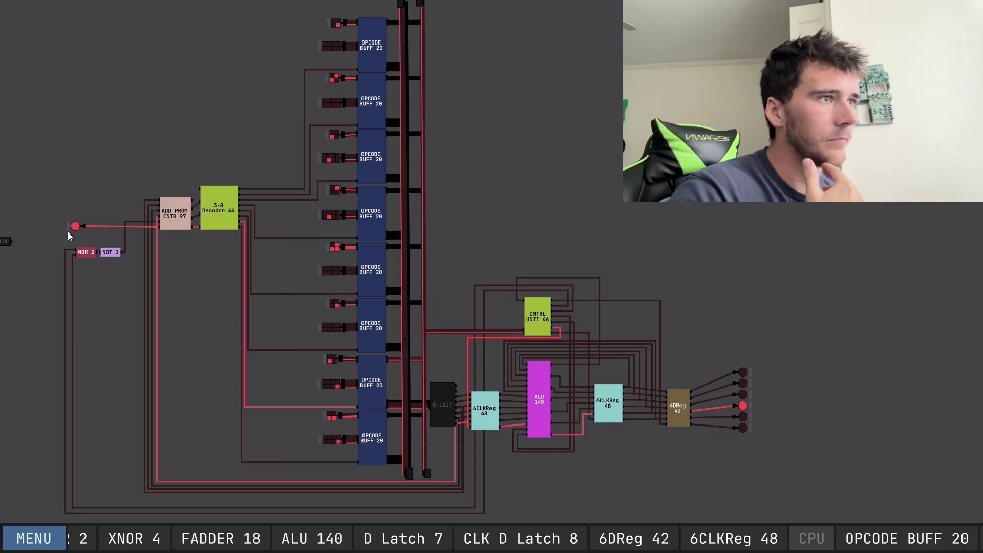
{"action": "left_click", "coordinate": [75, 229]}
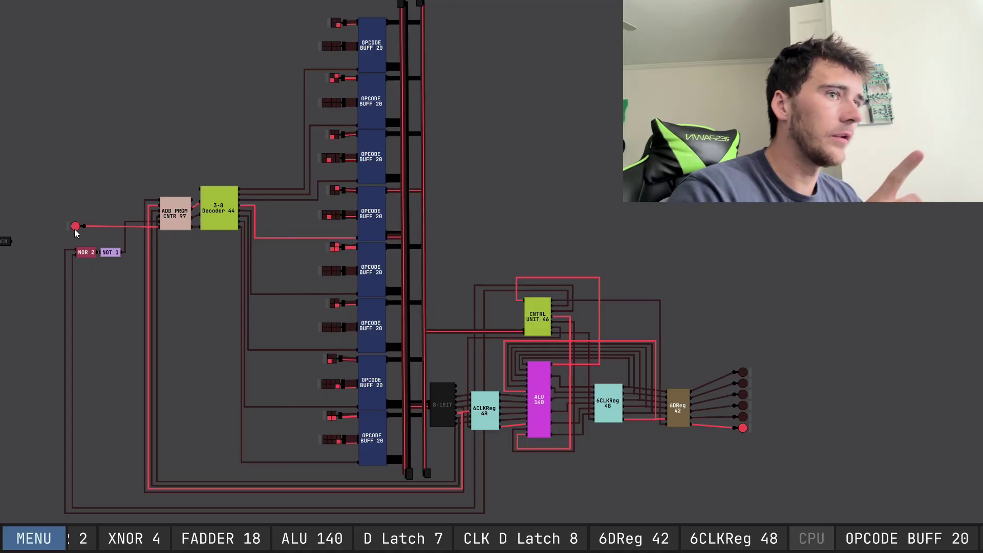
{"action": "double_click", "coordinate": [75, 229]}
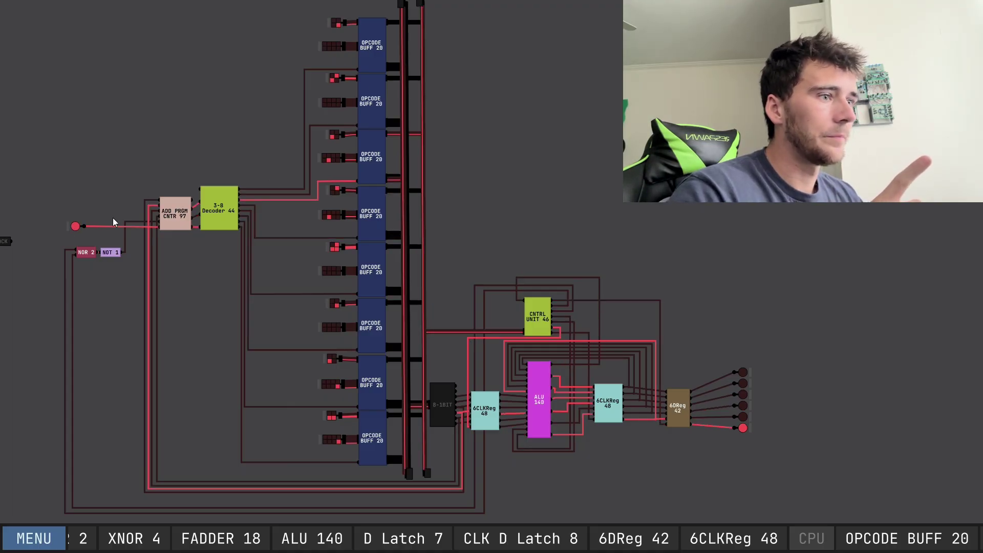
{"action": "double_click", "coordinate": [76, 228]}
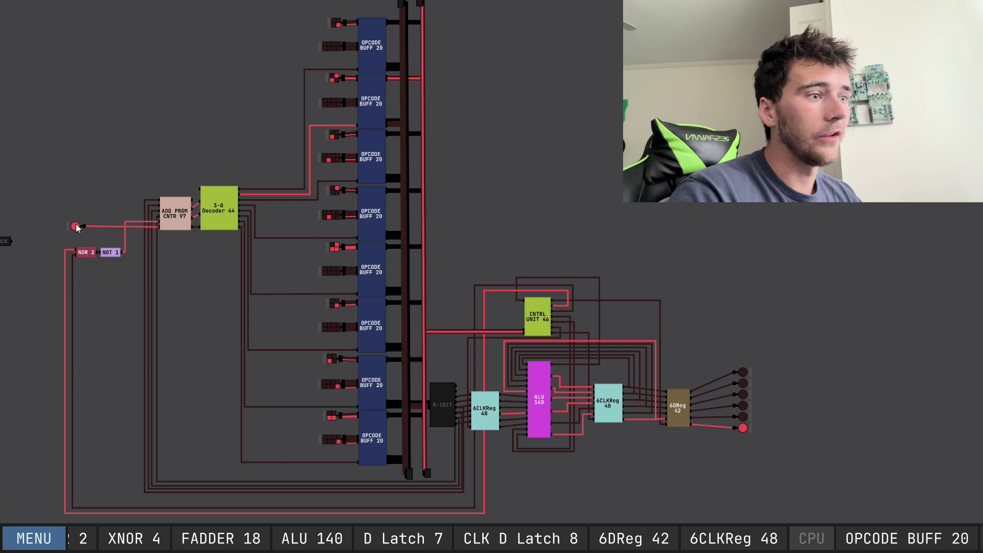
{"action": "double_click", "coordinate": [76, 228]}
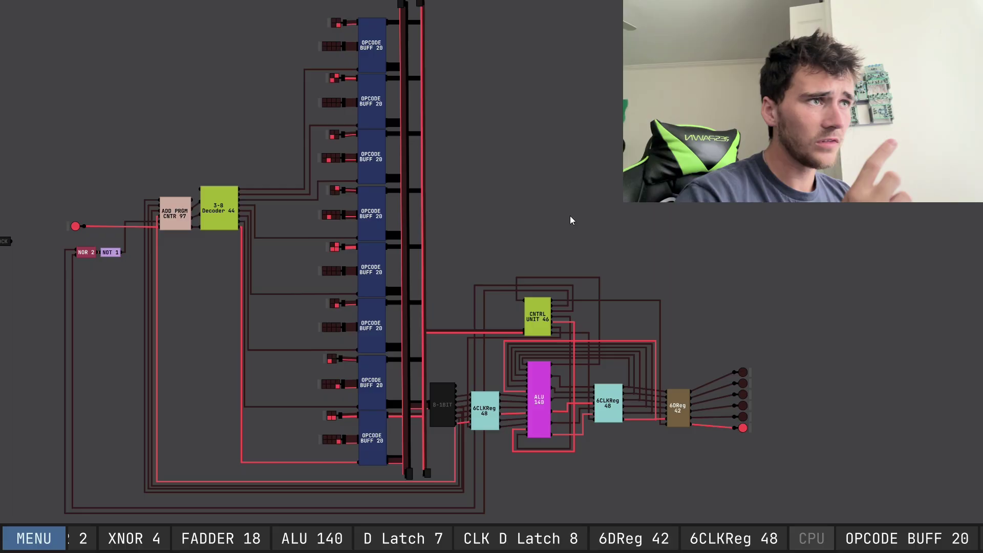
{"action": "left_click_drag", "start_coordinate": [433, 167], "coordinate": [374, 202]}
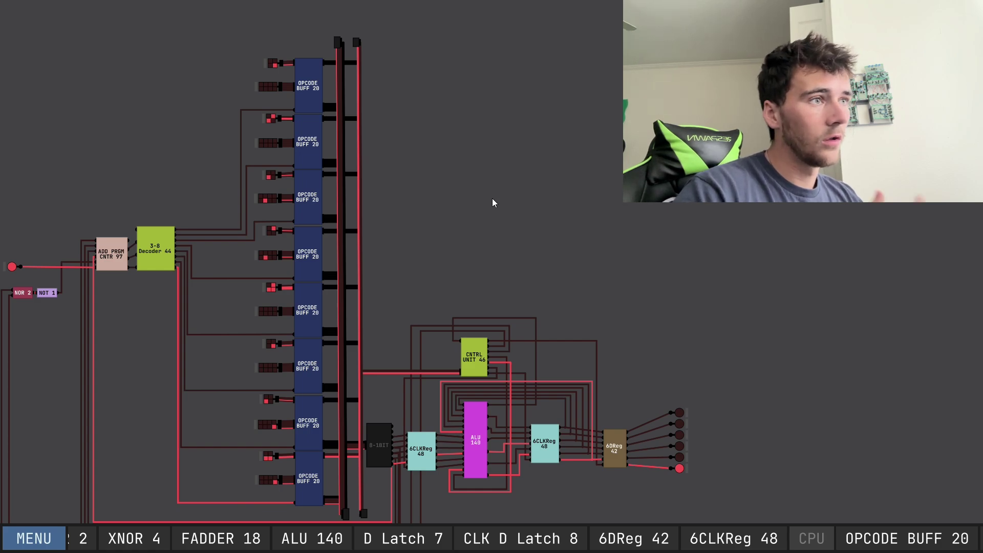
{"action": "scroll", "coordinate": [490, 201], "scroll_direction": "down", "scroll_amount": 1}
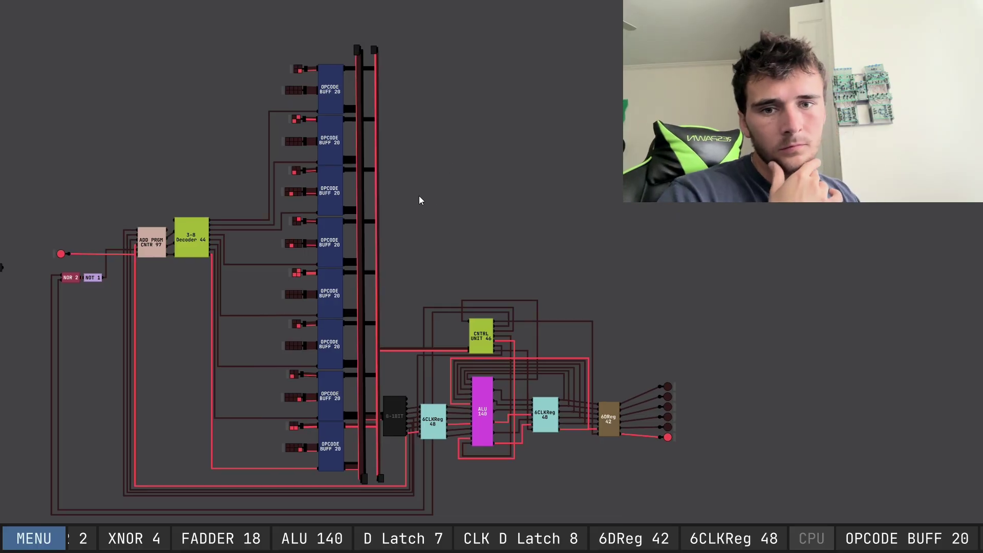
{"action": "left_click_drag", "start_coordinate": [419, 196], "coordinate": [424, 169]}
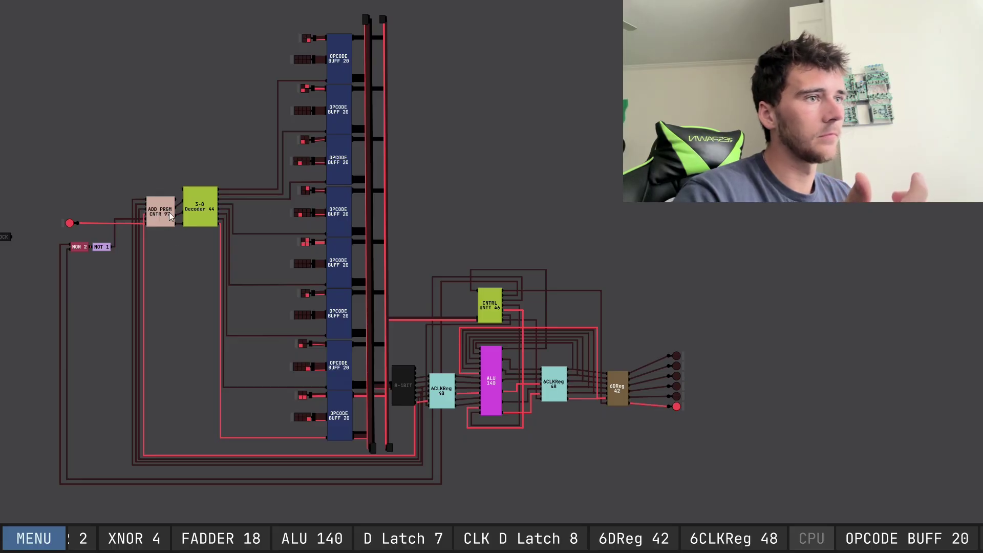
{"action": "scroll", "coordinate": [258, 275], "scroll_direction": "up", "scroll_amount": 4}
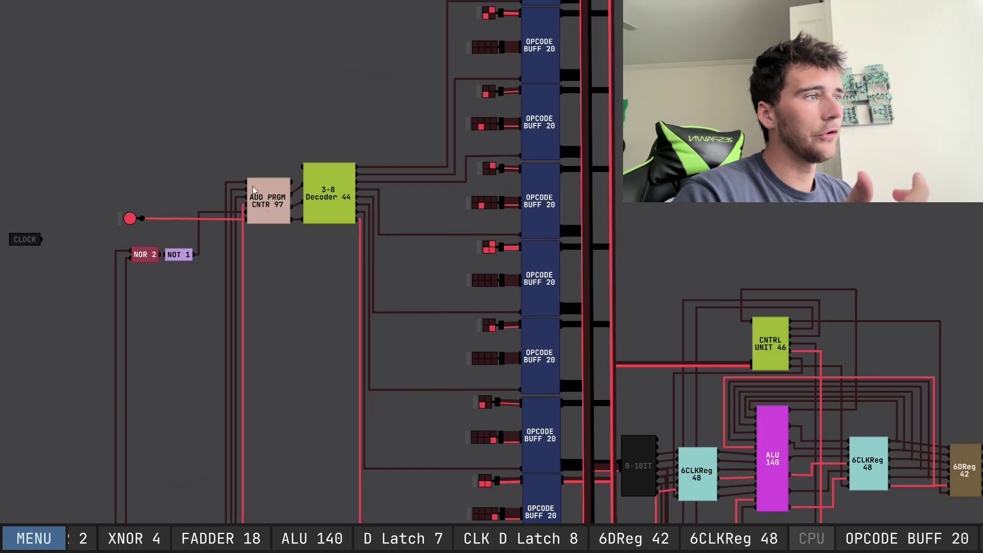
{"action": "right_click", "coordinate": [253, 186]}
{"action": "left_click", "coordinate": [296, 218]}
{"action": "left_click_drag", "start_coordinate": [515, 241], "coordinate": [292, 264]}
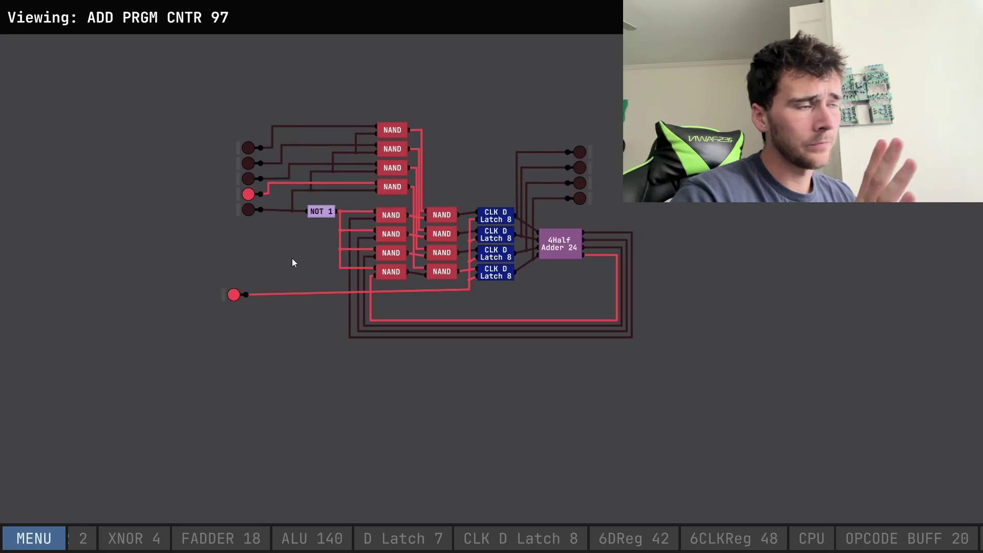
{"action": "scroll", "coordinate": [553, 246], "scroll_direction": "up", "scroll_amount": 4}
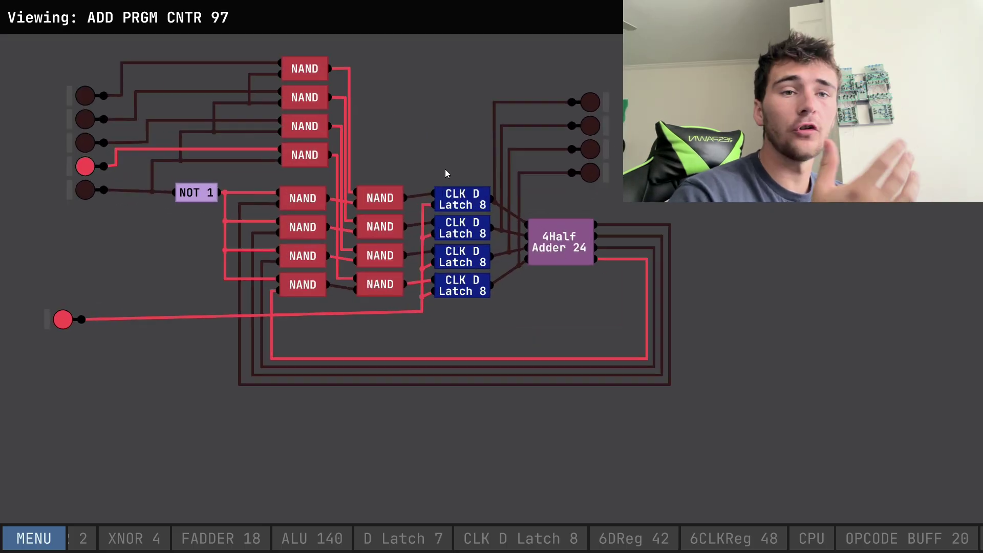
{"action": "scroll", "coordinate": [366, 220], "scroll_direction": "up", "scroll_amount": 1}
{"action": "left_click_drag", "start_coordinate": [295, 163], "coordinate": [281, 235]}
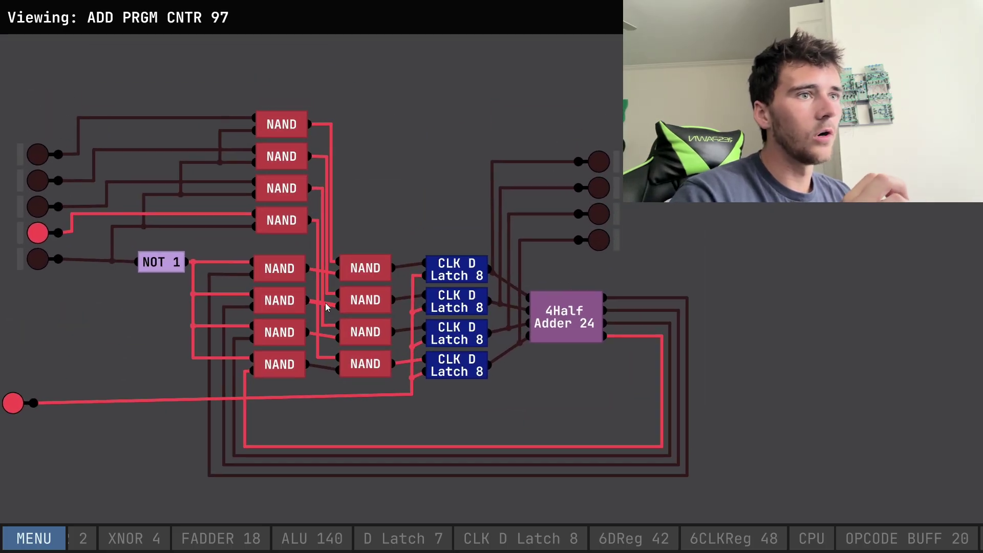
{"action": "scroll", "coordinate": [400, 220], "scroll_direction": "down", "scroll_amount": 1}
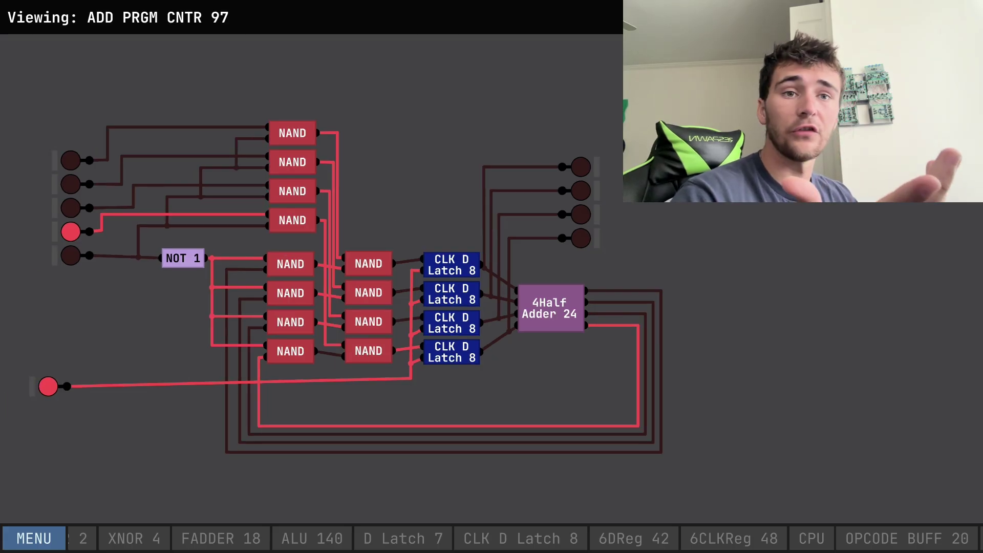
View the inside of the 3-8 Decoder 44 chip, then return to the CPU.
{"action": "key", "text": "Escape"}
{"action": "scroll", "coordinate": [164, 389], "scroll_direction": "down", "scroll_amount": 2}
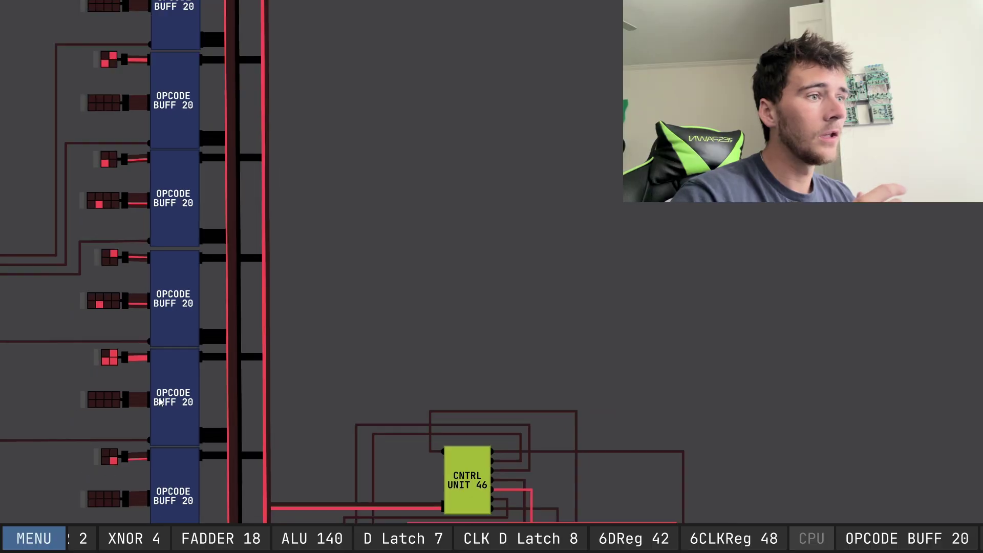
{"action": "left_click_drag", "start_coordinate": [161, 386], "coordinate": [642, 369]}
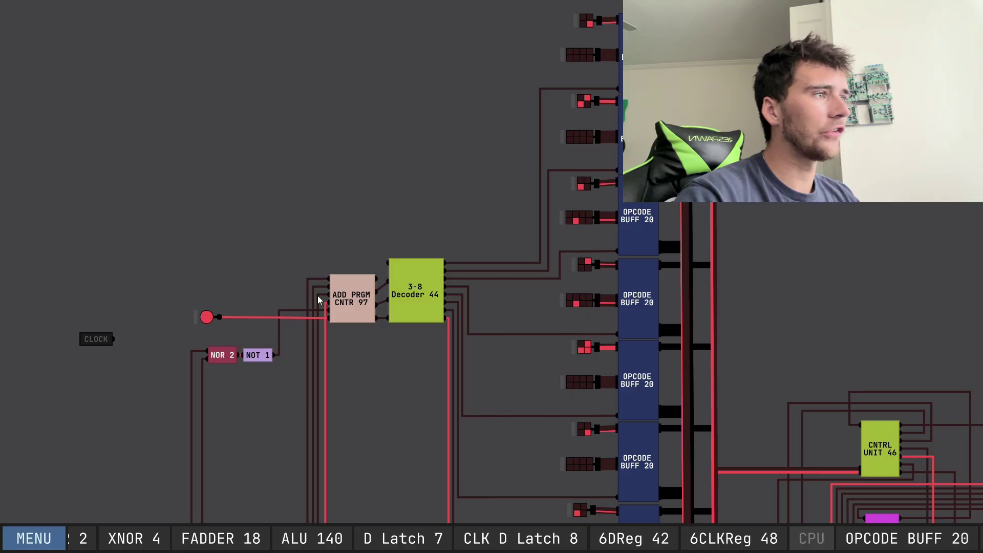
{"action": "right_click", "coordinate": [417, 296]}
{"action": "left_click", "coordinate": [447, 321]}
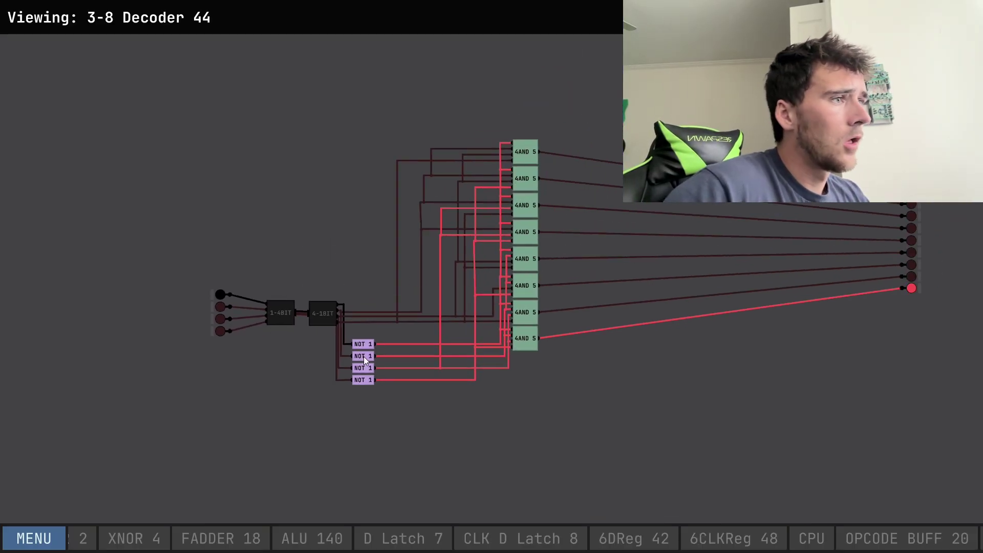
{"action": "key", "text": "Escape"}
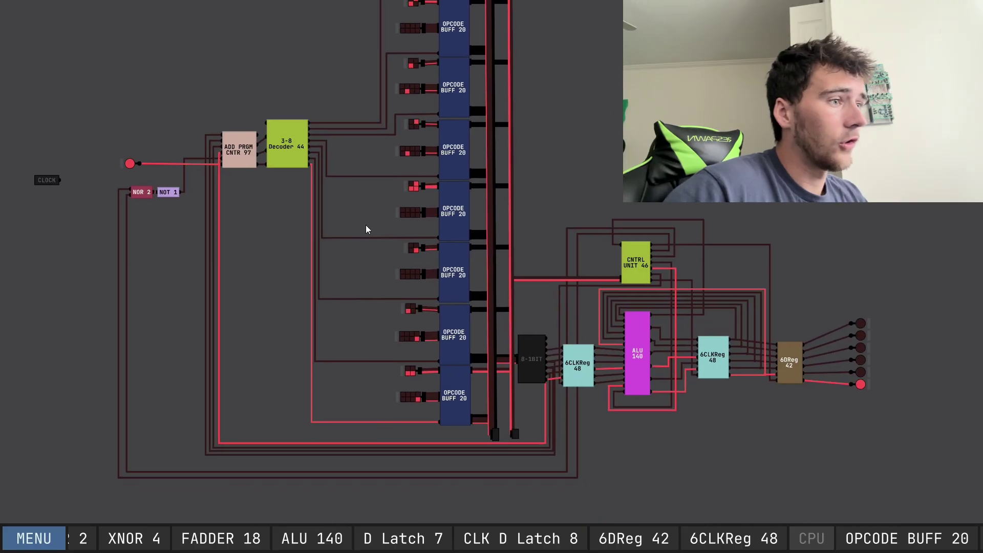
View the inside of an OPCODE BUFF 20 chip, then return to the CPU.
{"action": "left_click_drag", "start_coordinate": [467, 374], "coordinate": [418, 324]}
{"action": "right_click", "coordinate": [418, 324]}
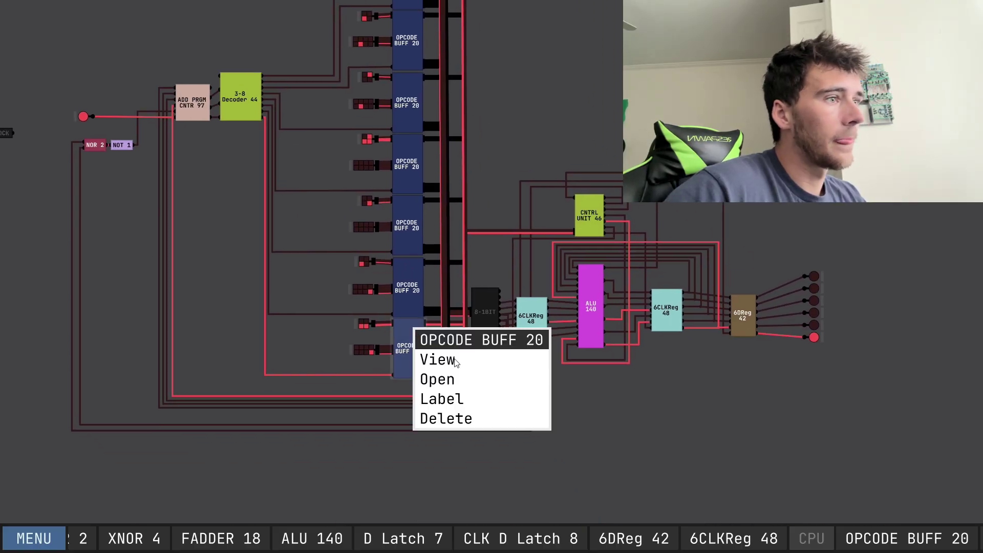
{"action": "left_click", "coordinate": [427, 355]}
{"action": "key", "text": "Escape"}
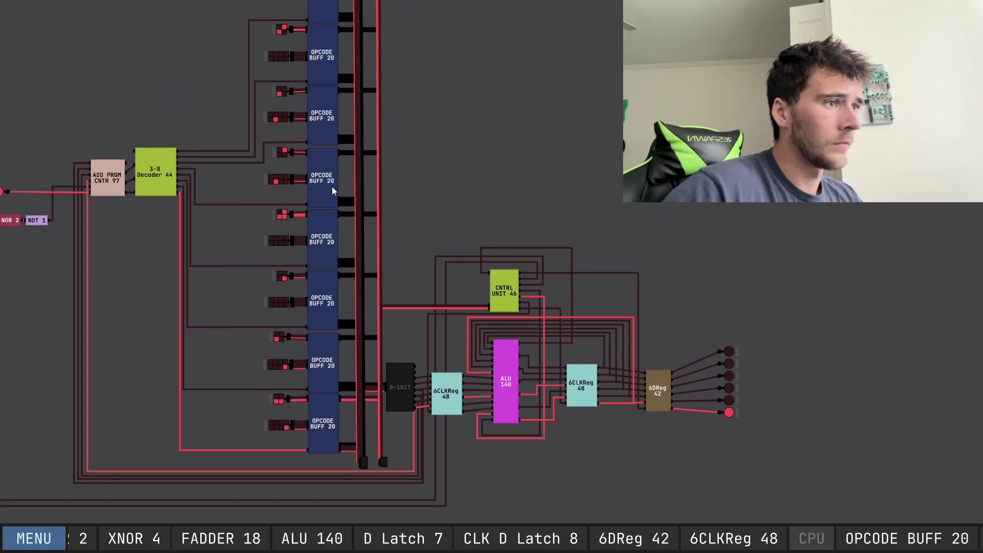
View the inside of the 6CLKReg 48 register, then return to the CPU.
{"action": "left_click_drag", "start_coordinate": [407, 401], "coordinate": [331, 303]}
{"action": "right_click", "coordinate": [374, 317]}
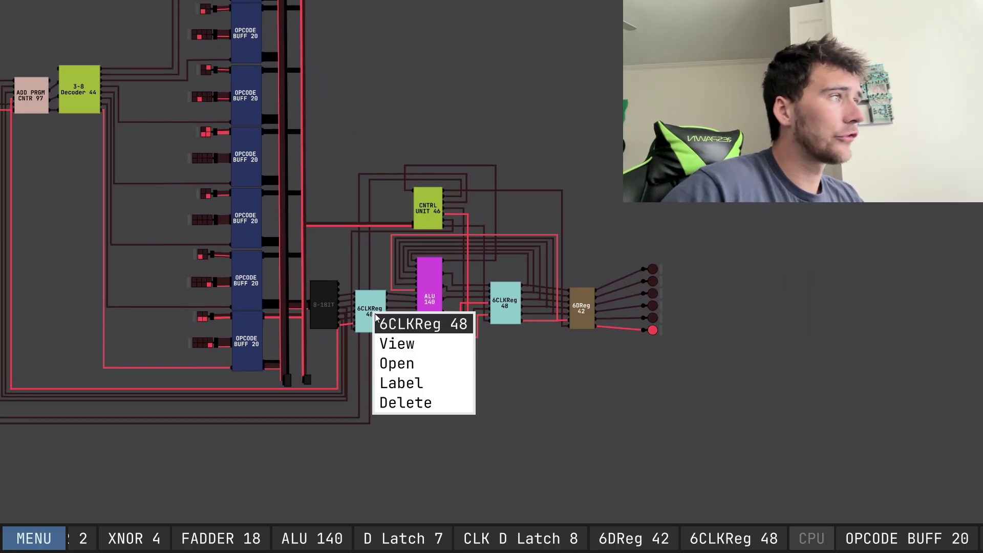
{"action": "left_click", "coordinate": [397, 344]}
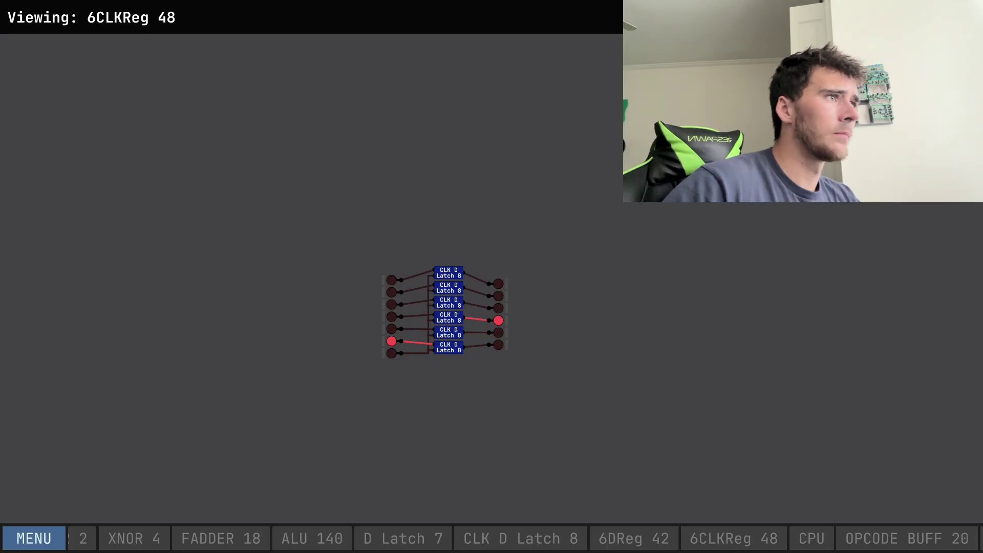
{"action": "key", "text": "Escape"}
Open ALU 140's internal circuit and pan over its FADDER chain and output gates.
{"action": "right_click", "coordinate": [439, 288]}
{"action": "left_click", "coordinate": [467, 318]}
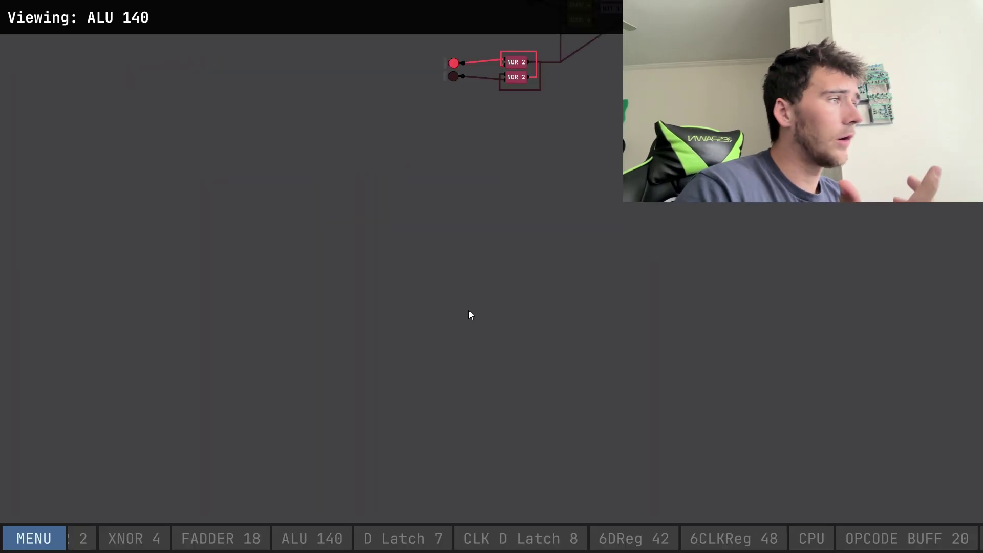
{"action": "left_click_drag", "start_coordinate": [463, 362], "coordinate": [333, 412]}
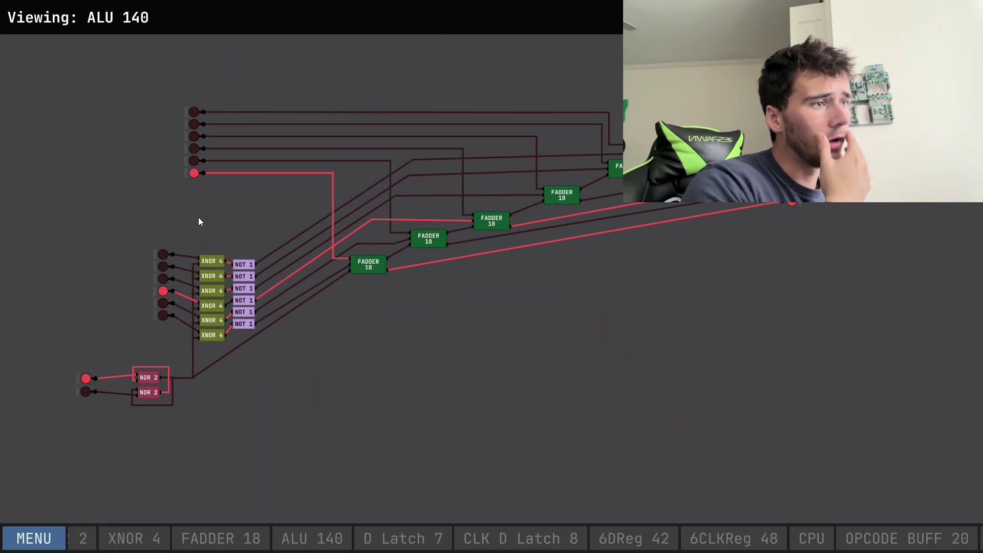
{"action": "scroll", "coordinate": [466, 328], "scroll_direction": "down", "scroll_amount": 5}
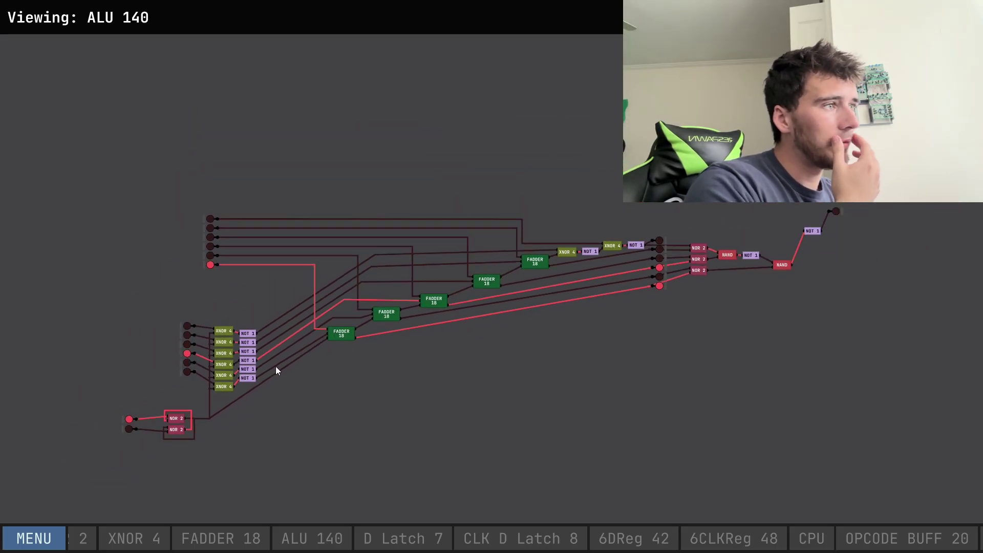
{"action": "scroll", "coordinate": [701, 303], "scroll_direction": "up", "scroll_amount": 5}
{"action": "left_click_drag", "start_coordinate": [705, 301], "coordinate": [375, 373]}
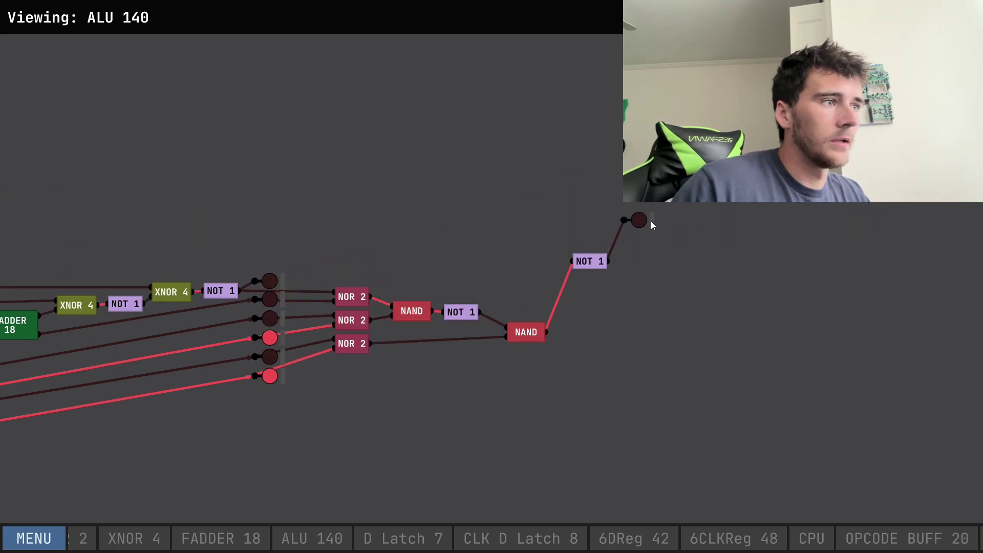
Show the pin names, inspect the XNOR and NOT rows, then return to the CPU circuit.
{"action": "key", "text": "ctrl"}
{"action": "scroll", "coordinate": [375, 384], "scroll_direction": "down", "scroll_amount": 2}
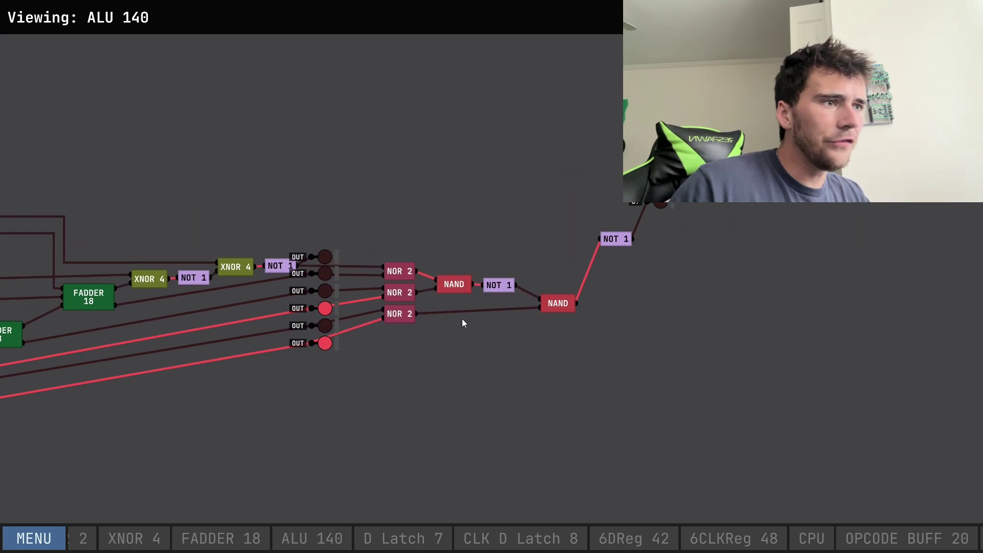
{"action": "key", "text": "Left"}
{"action": "scroll", "coordinate": [285, 353], "scroll_direction": "up", "scroll_amount": 5}
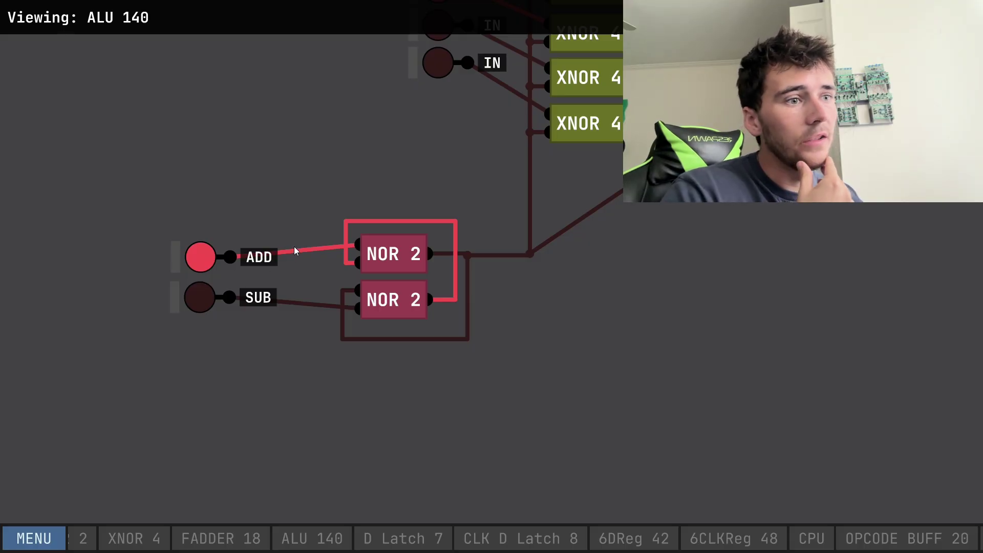
{"action": "left_click_drag", "start_coordinate": [295, 251], "coordinate": [216, 318]}
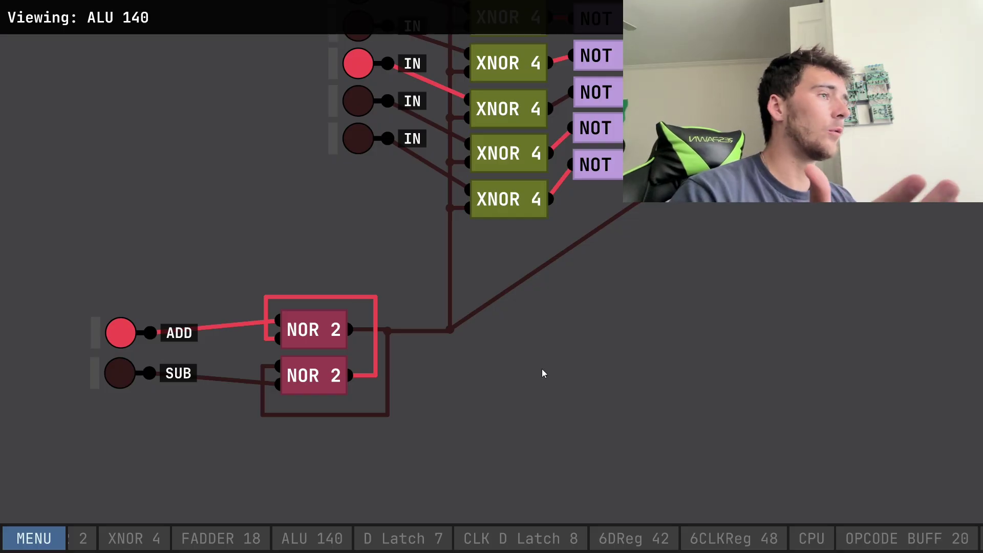
{"action": "left_click", "coordinate": [812, 538]}
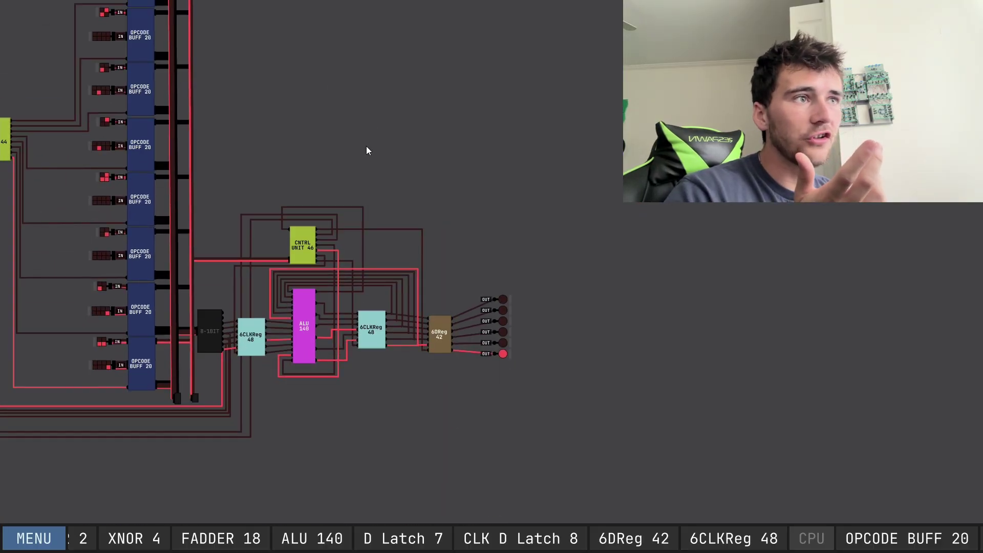
{"action": "right_click", "coordinate": [312, 241]}
{"action": "left_click", "coordinate": [334, 268]}
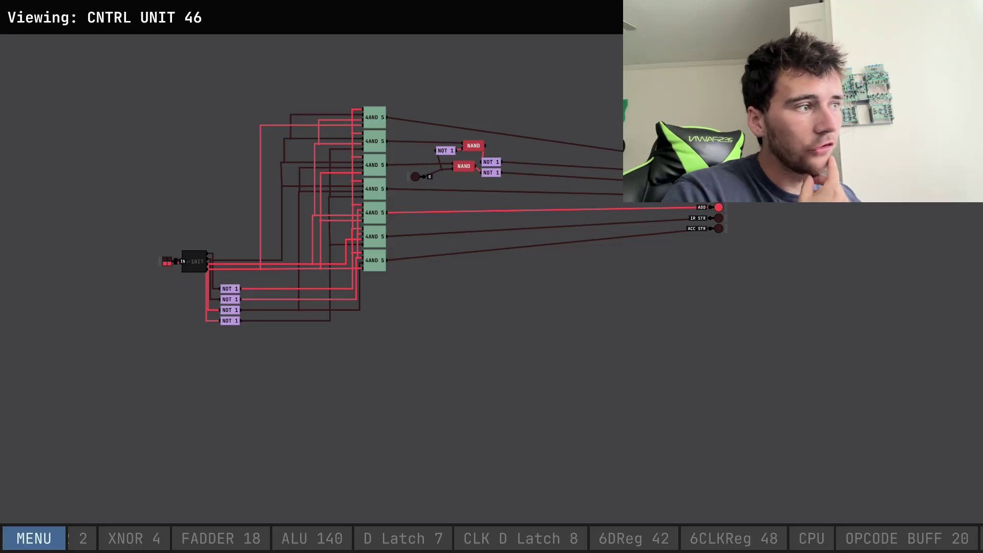
{"action": "key", "text": "Escape"}
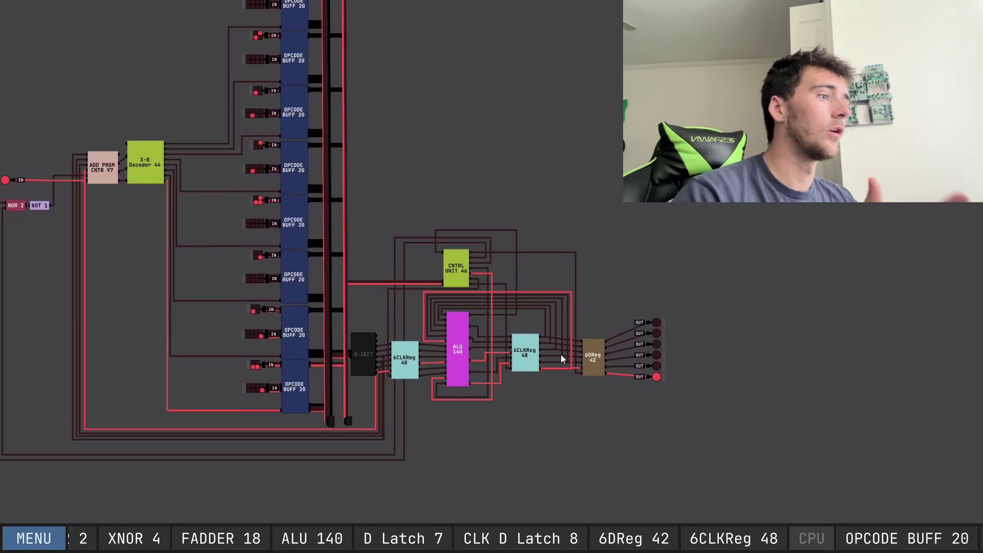